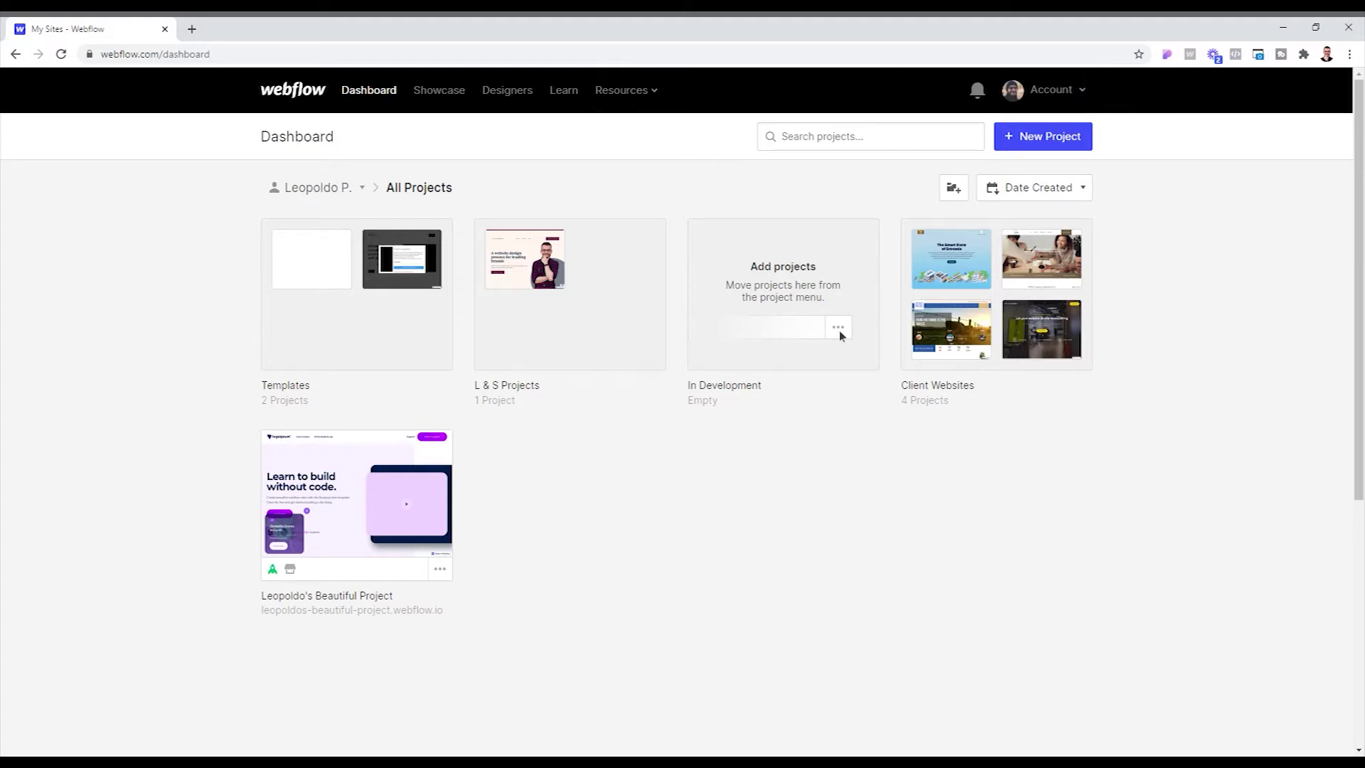
Step: Open the website project from its Dashboard thumbnail in the Designer
mouse_move(414, 470)
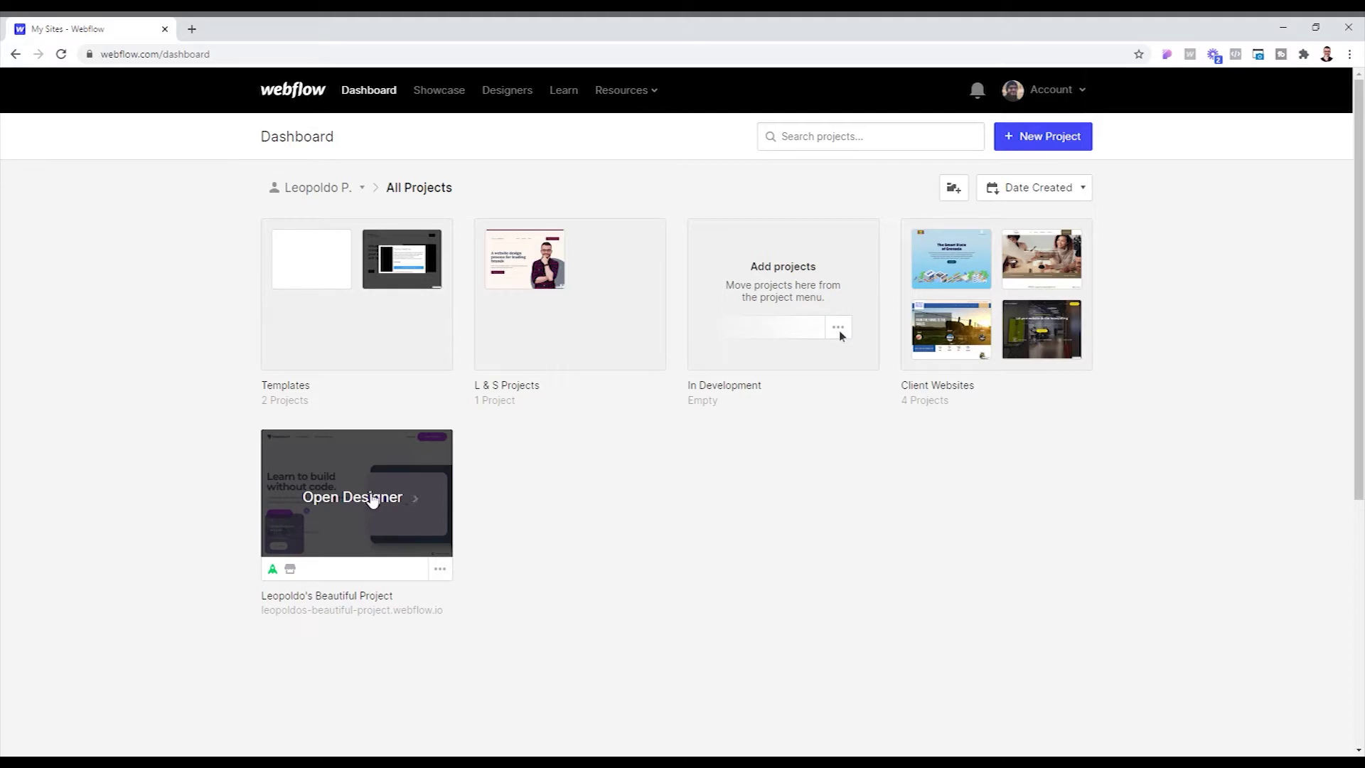
left_click(372, 500)
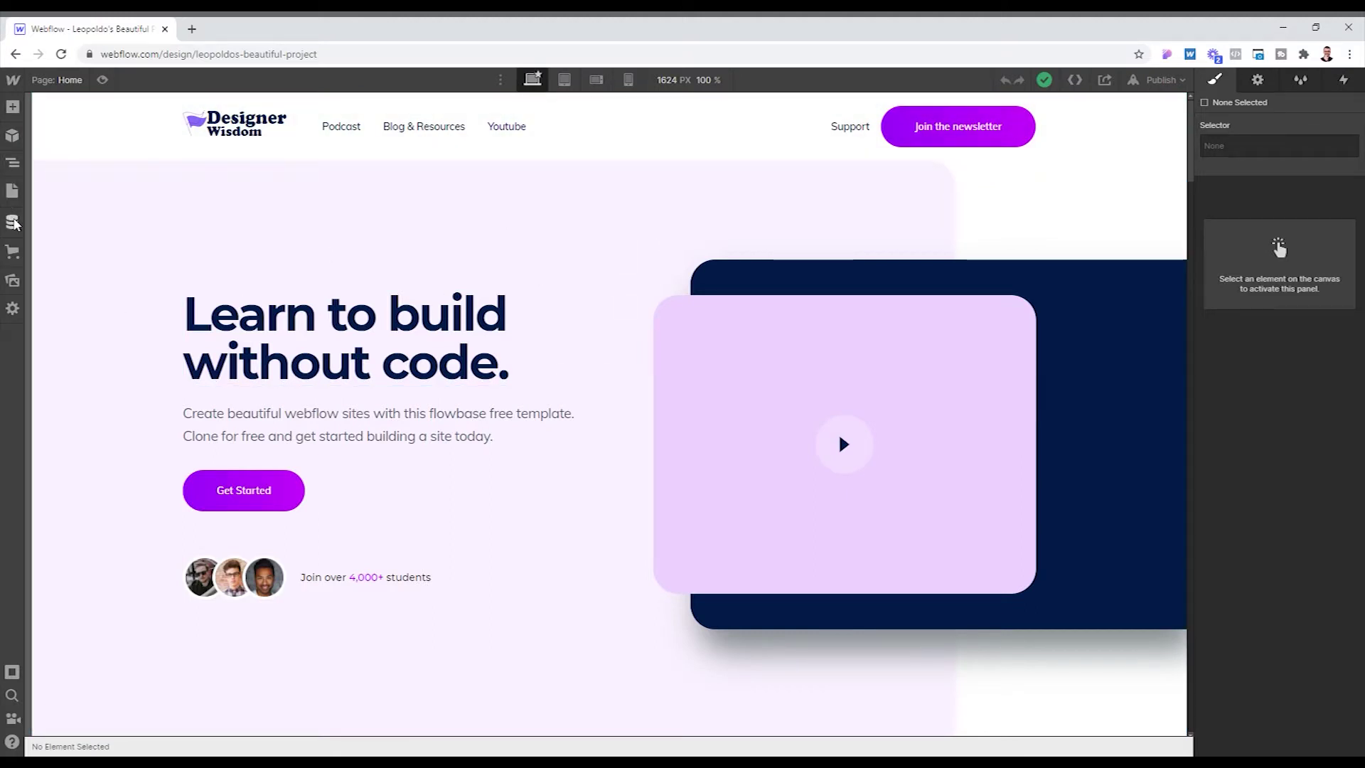
Step: Check the Blog Posts collection items, then open the Blog Posts Template page
left_click(13, 222)
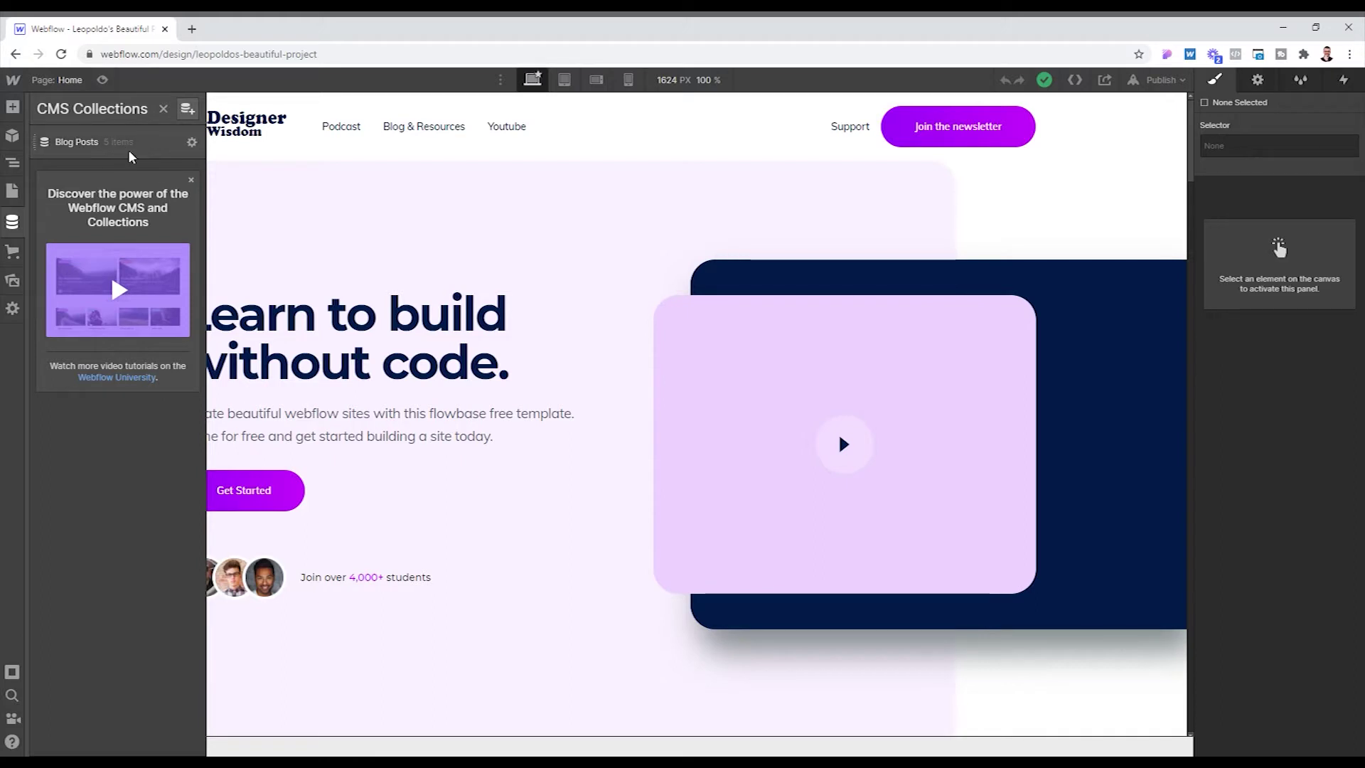
left_click(95, 144)
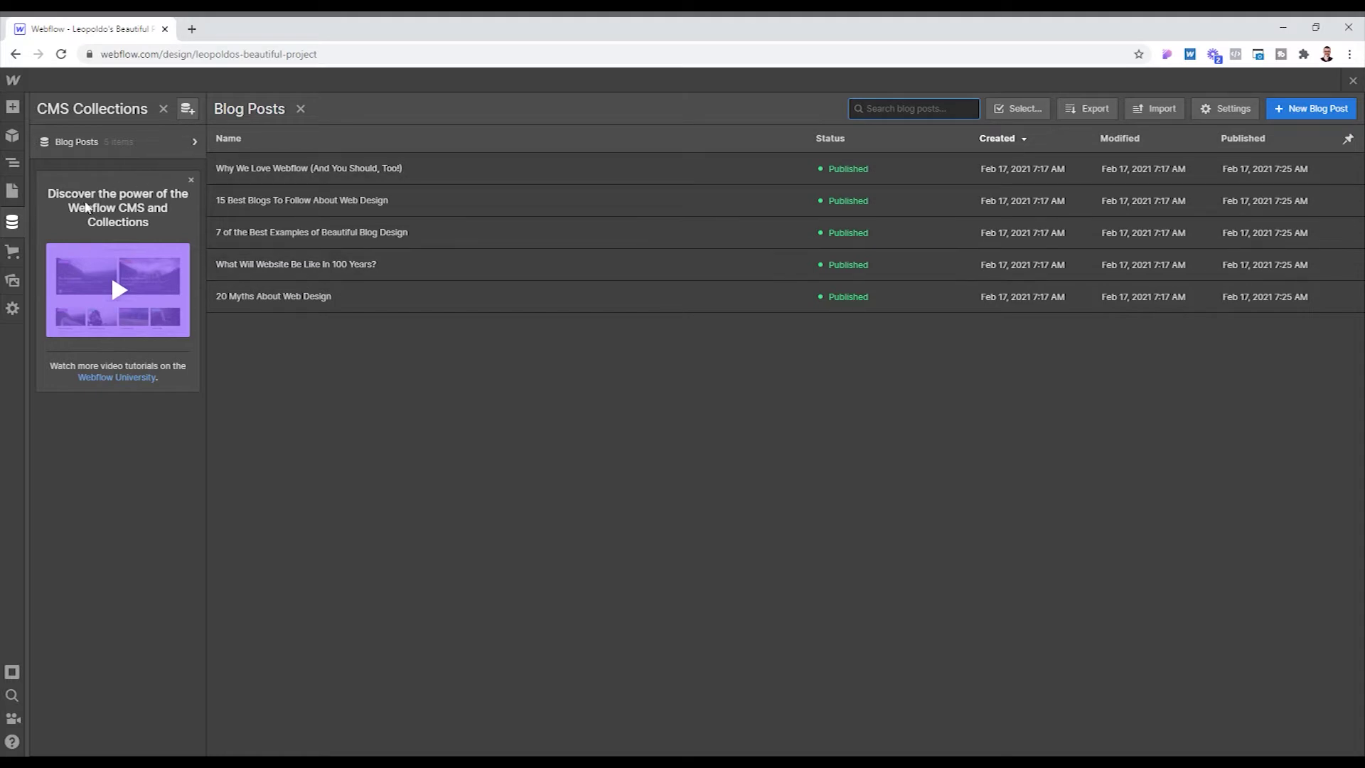
left_click(12, 190)
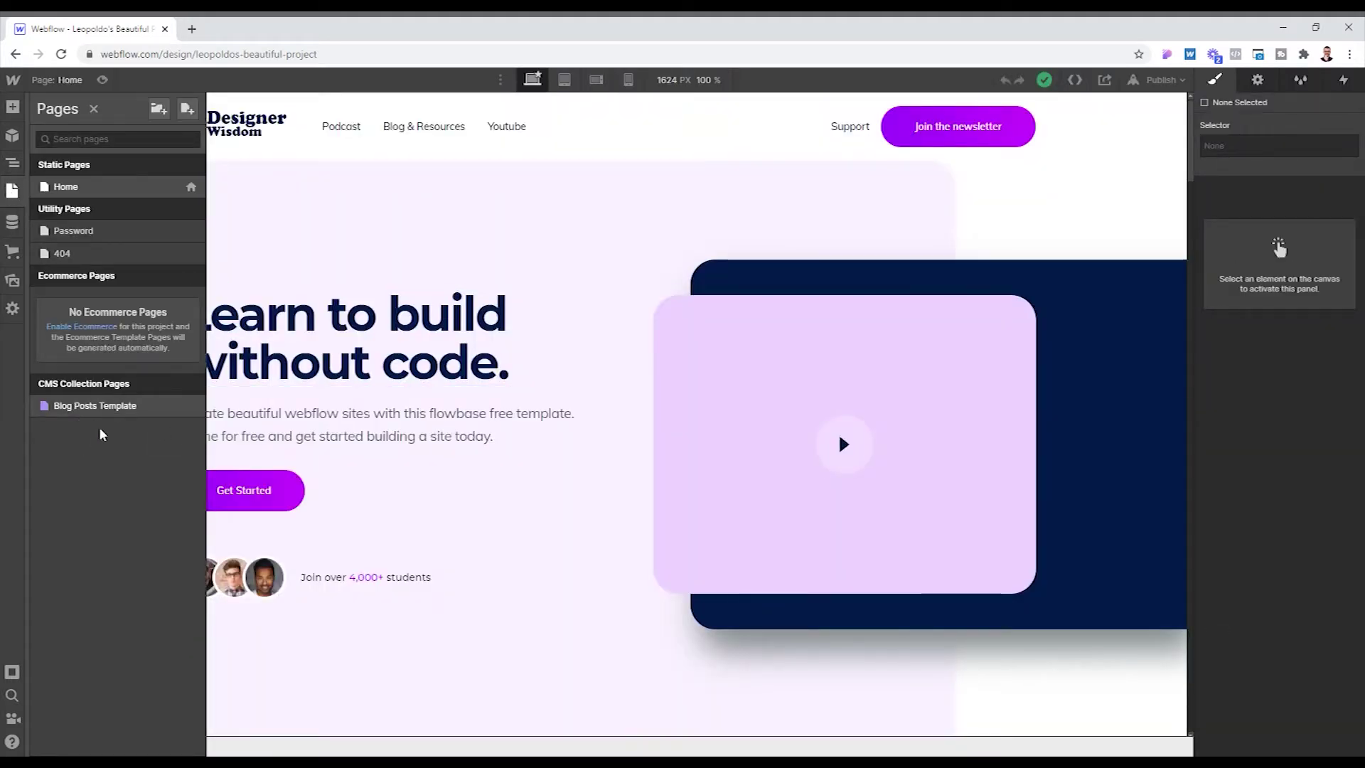
left_click(123, 407)
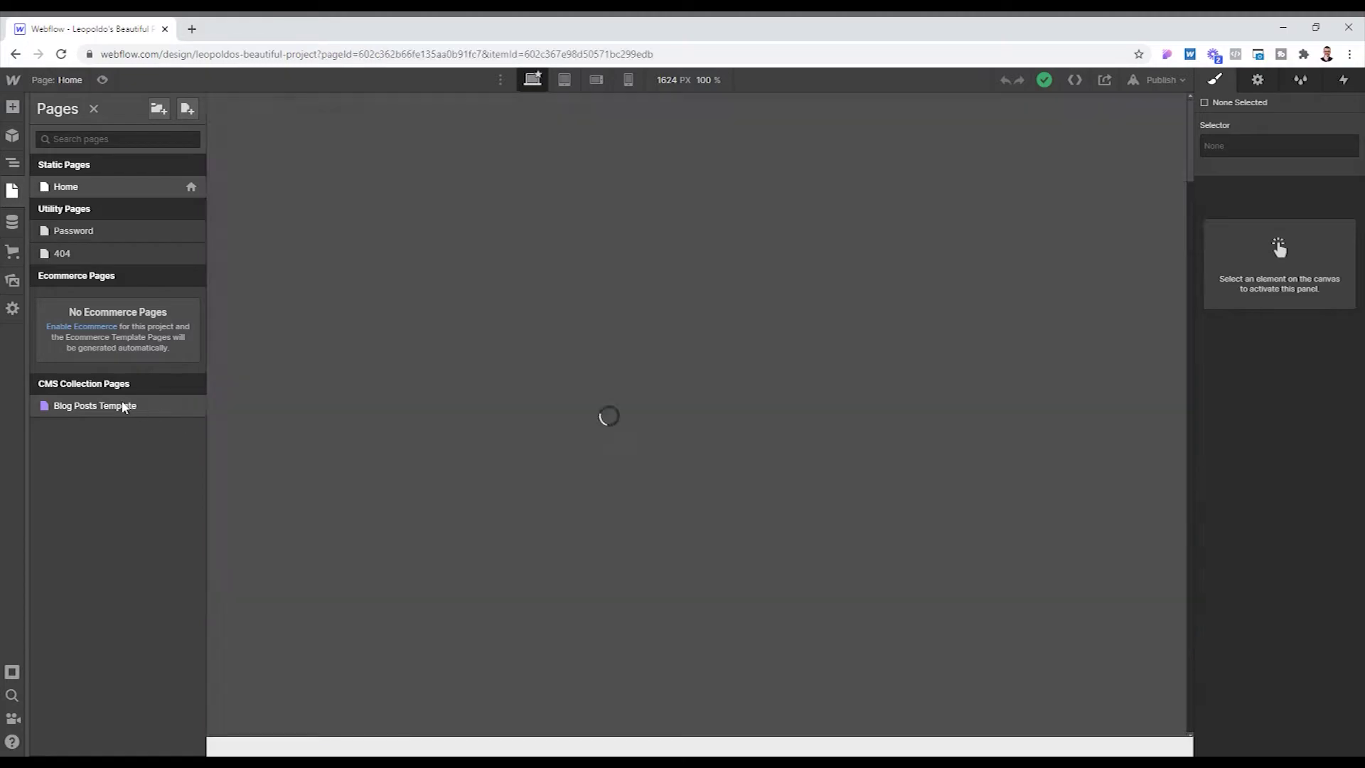
Step: Look over the 20 Myths About Web Design post, then return to the Blog Posts collection items
scroll(639, 270, "down", 5)
scroll(639, 270, "down", 5)
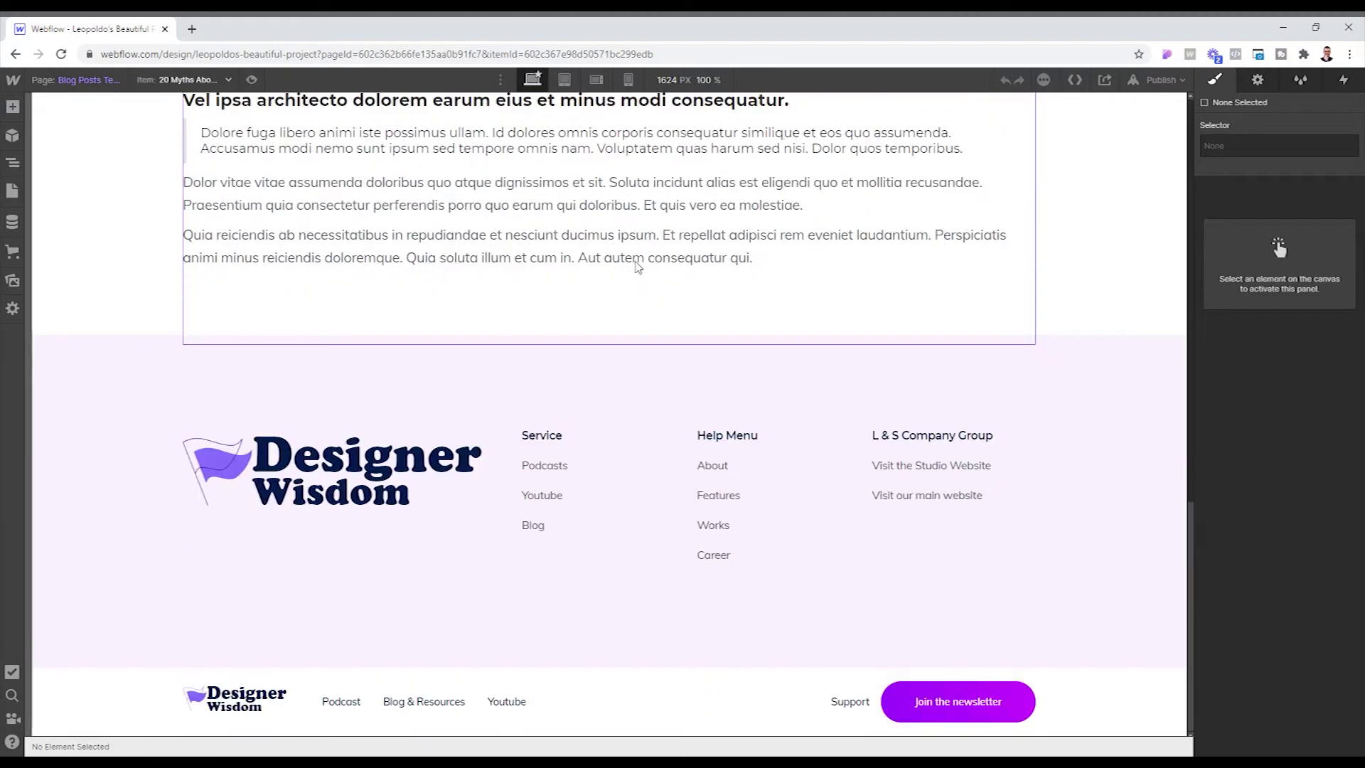
scroll(740, 216, "up", 5)
scroll(298, 377, "up", 10)
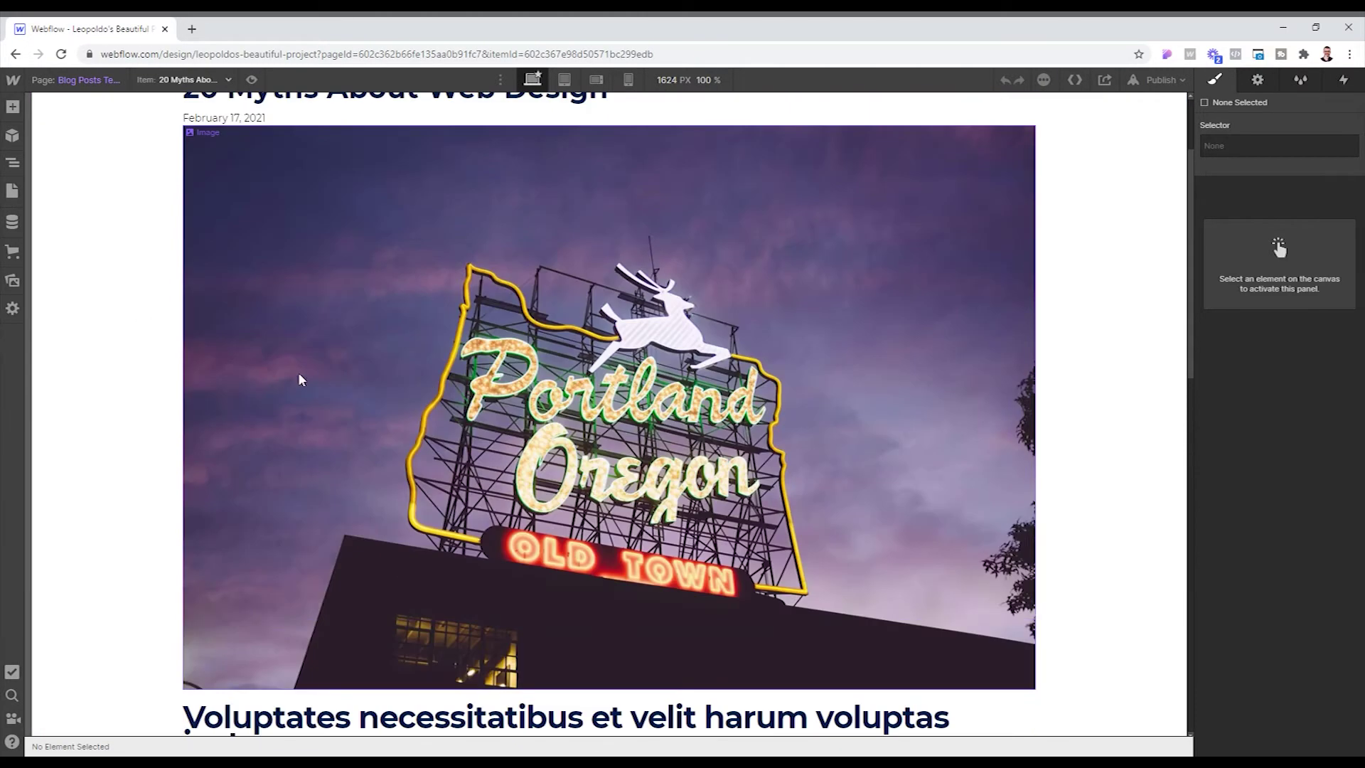
scroll(462, 226, "down", 8)
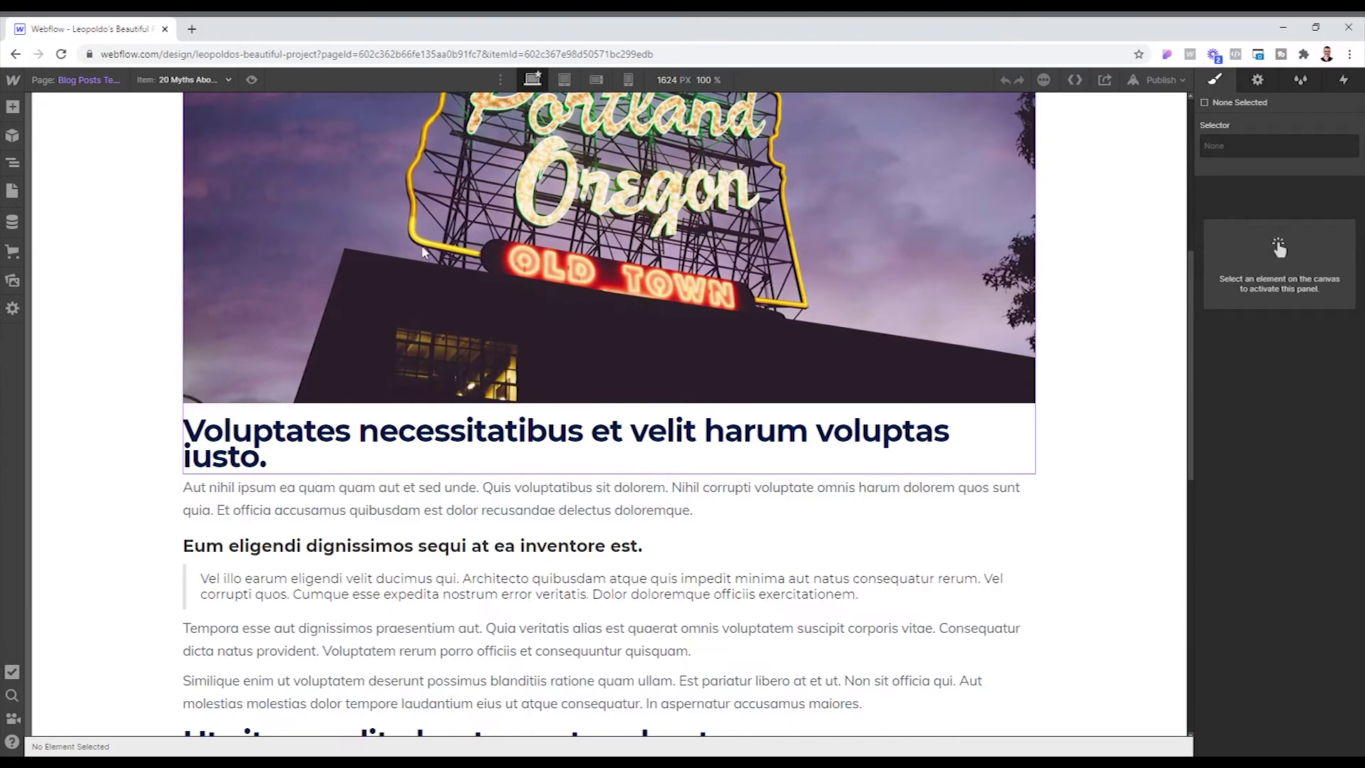
scroll(369, 222, "up", 8)
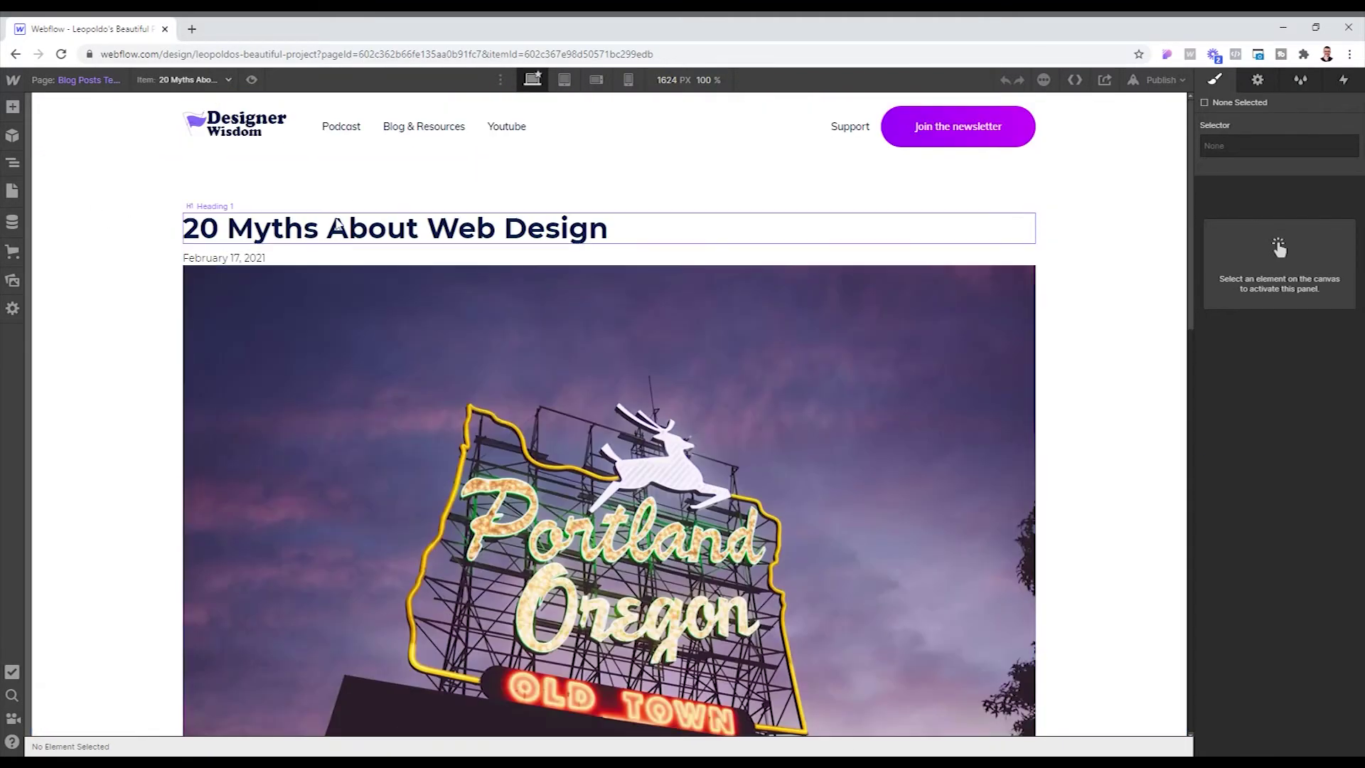
scroll(375, 275, "down", 6)
scroll(450, 286, "down", 4)
scroll(450, 286, "down", 6)
scroll(423, 323, "up", 6)
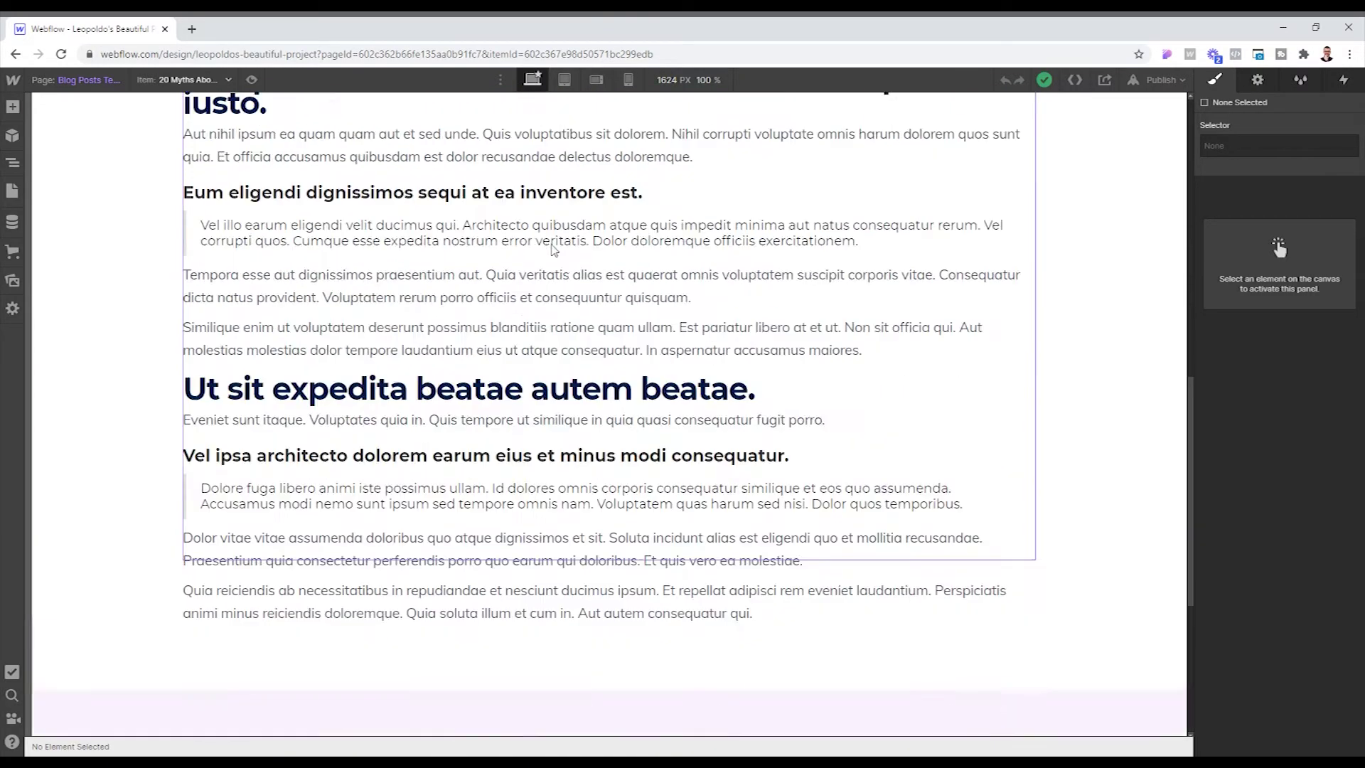
scroll(582, 270, "up", 6)
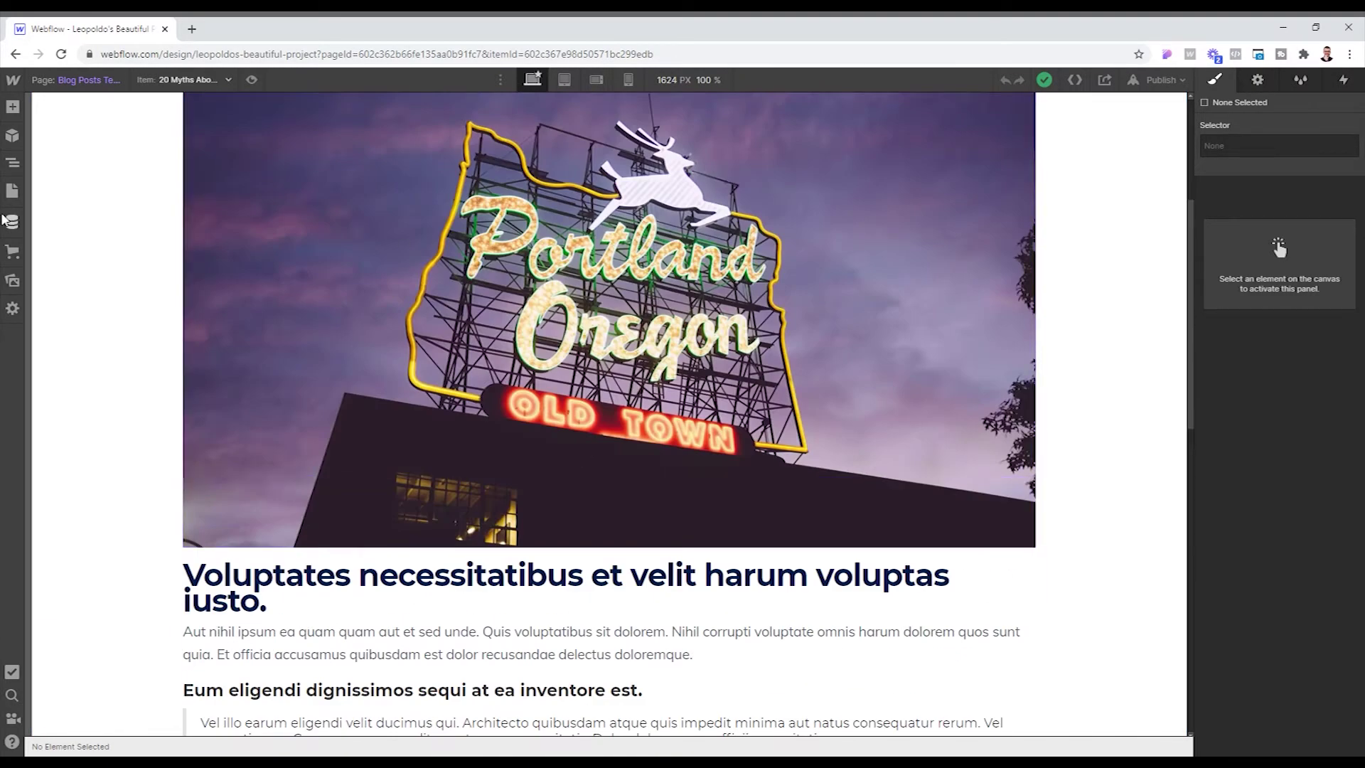
scroll(667, 226, "up", 4)
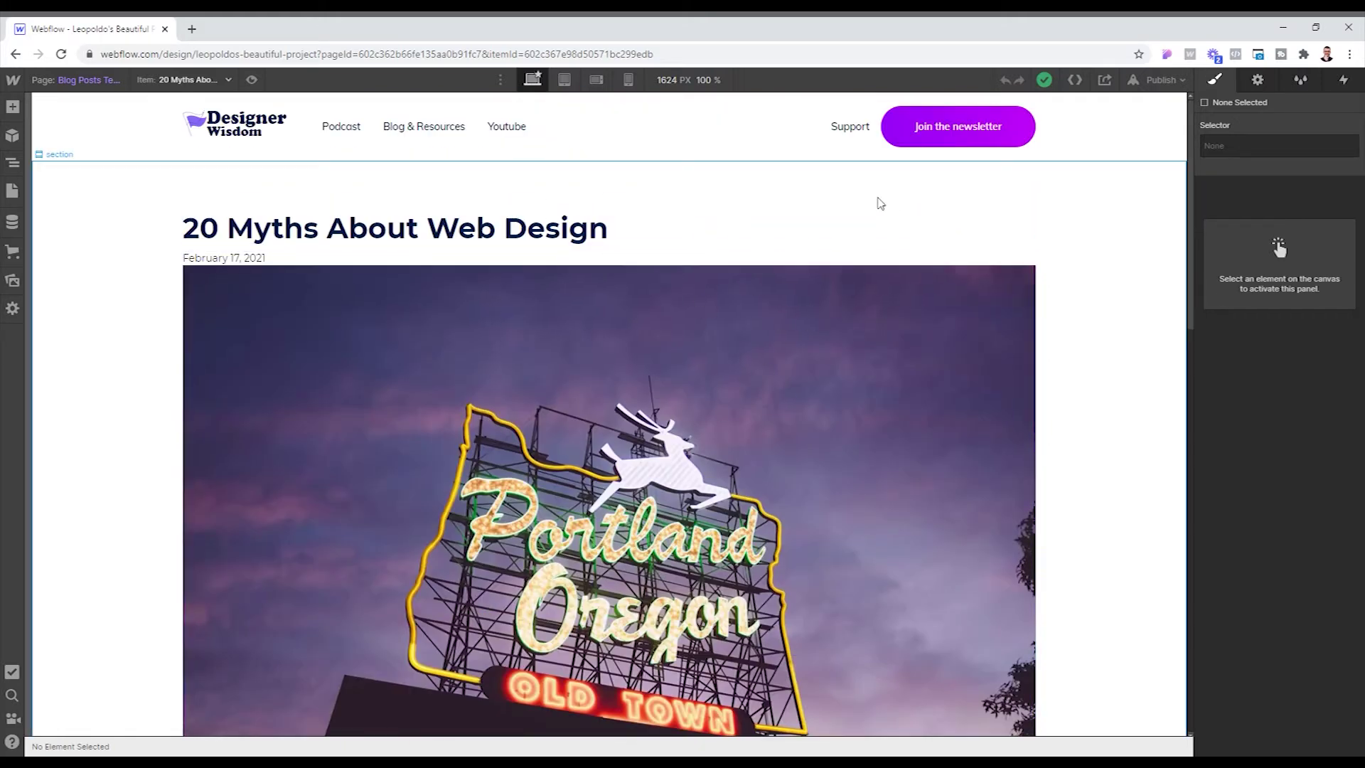
left_click(13, 222)
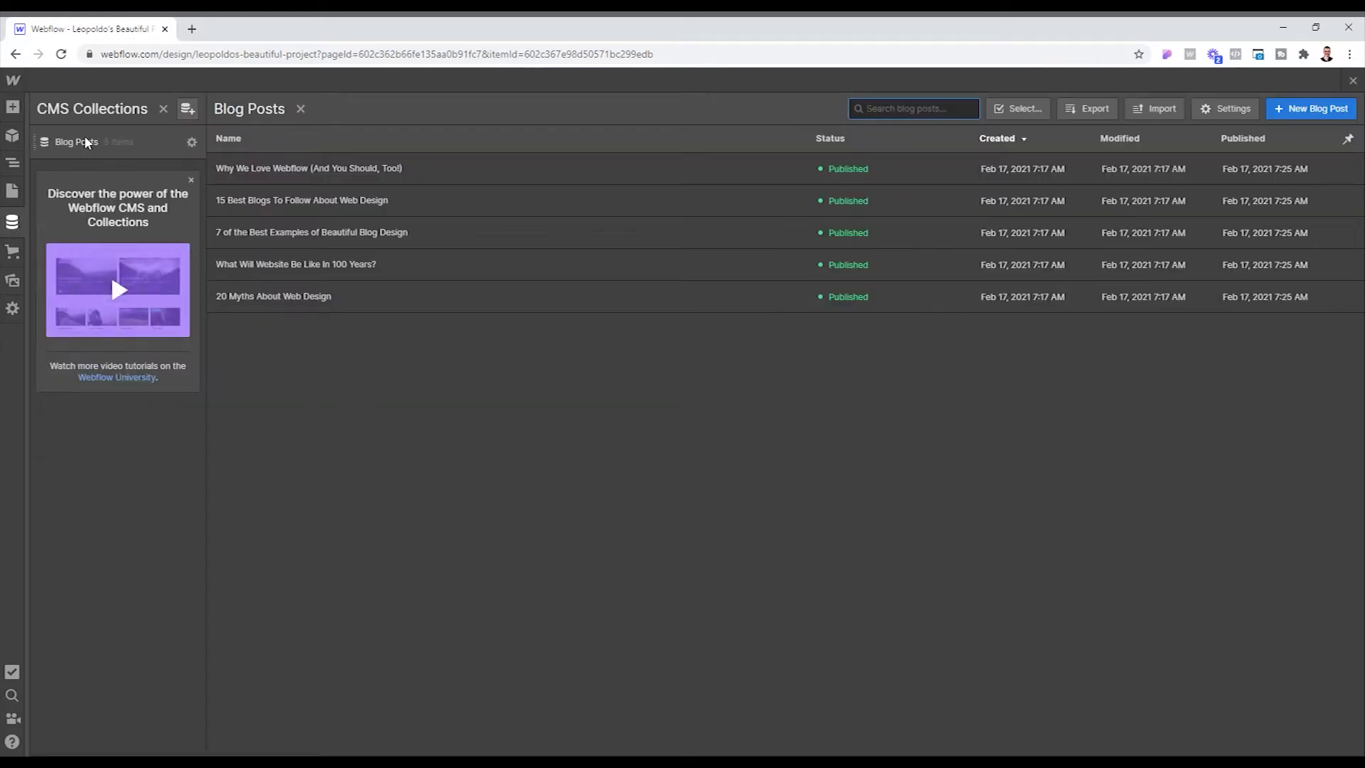
Step: Open the Blog Posts collection settings and add a new field awaiting its type
left_click(192, 143)
scroll(490, 392, "down", 2)
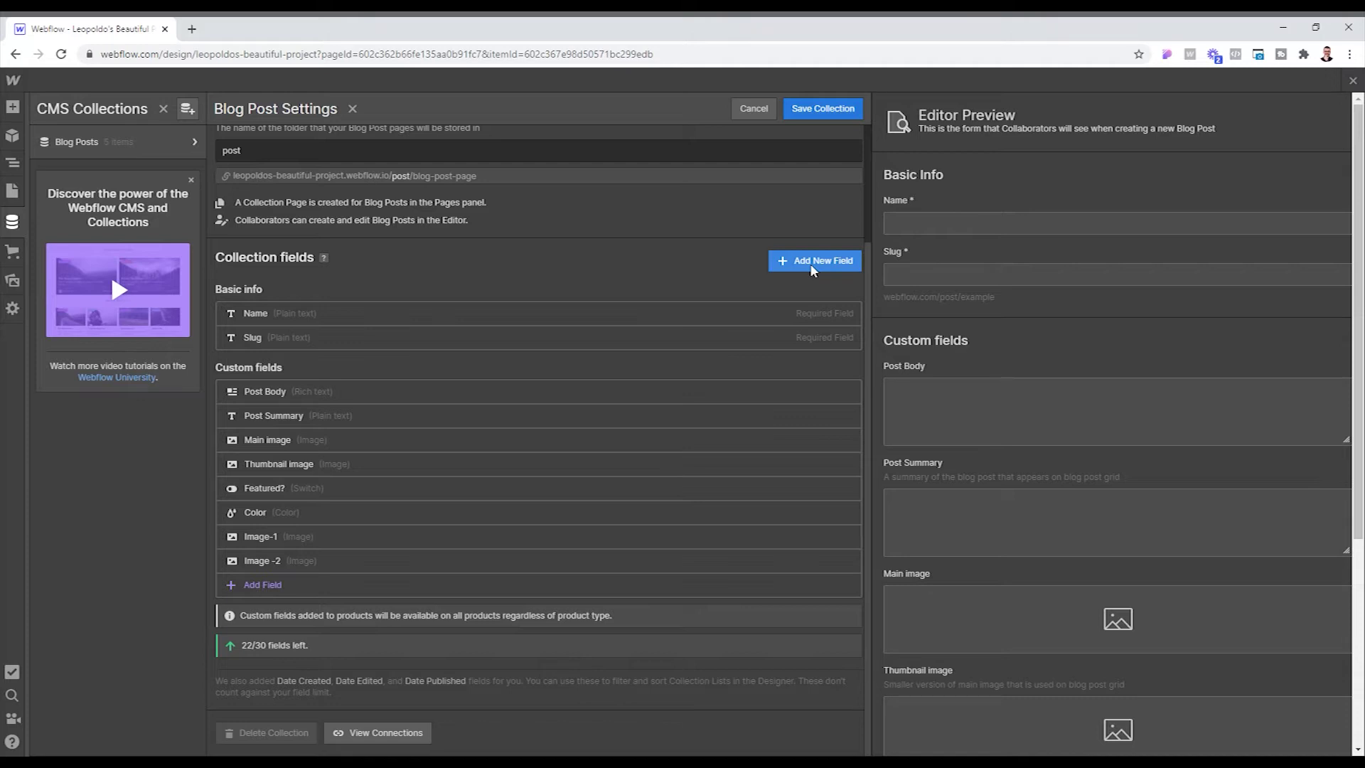
left_click(813, 270)
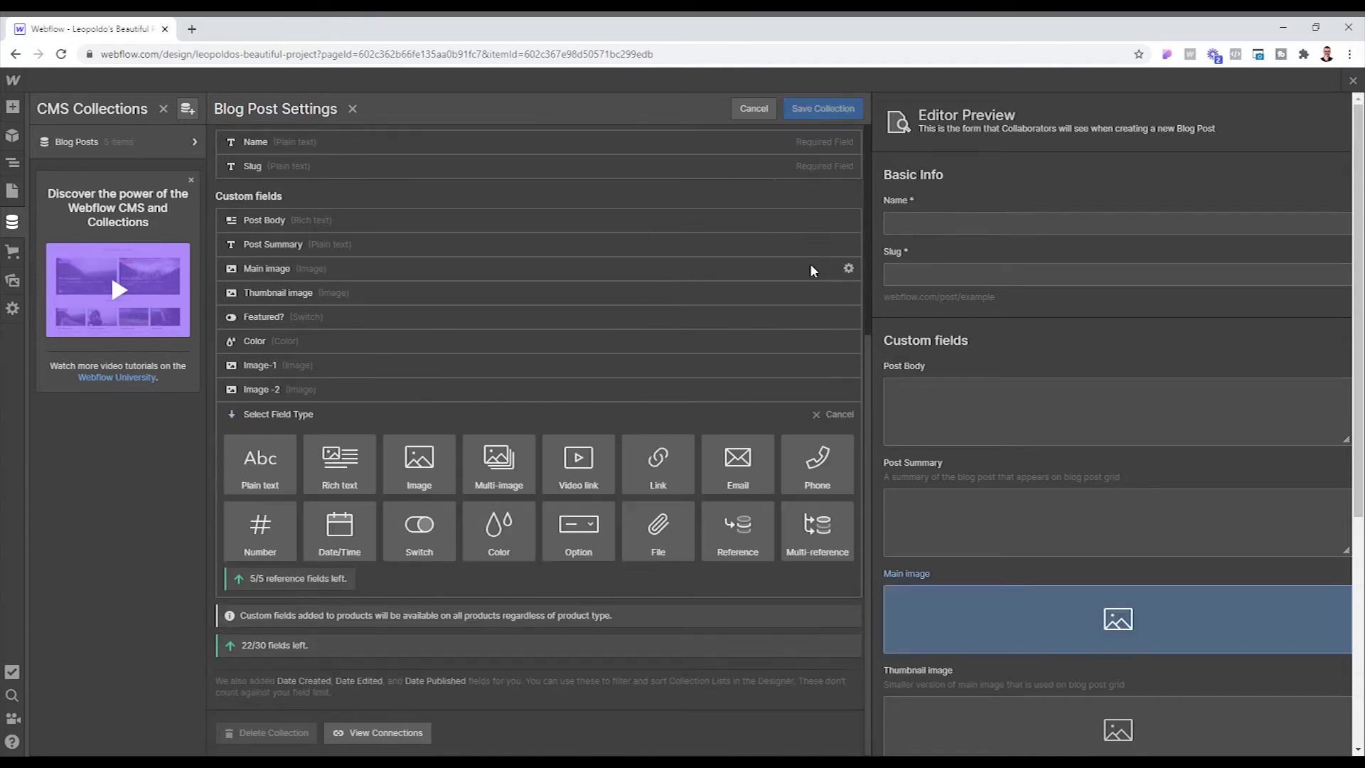
mouse_move(597, 561)
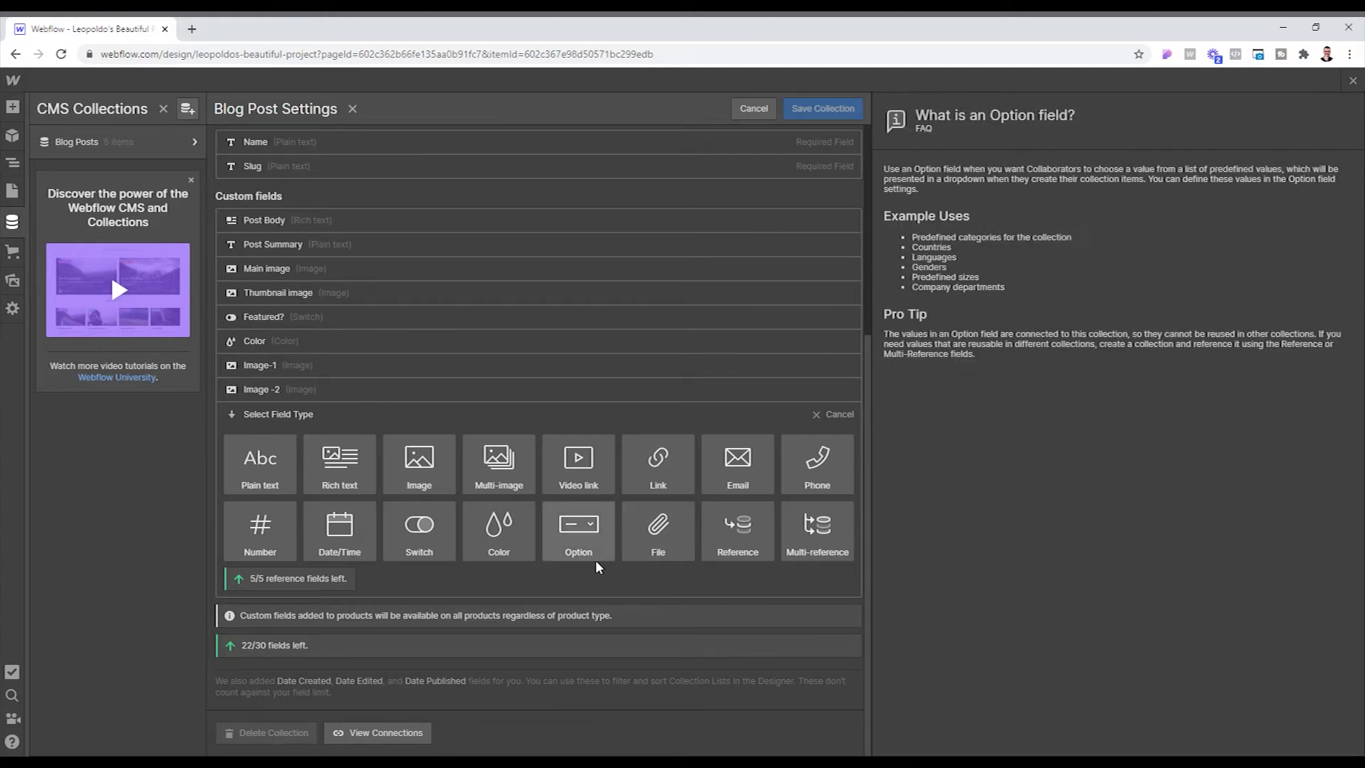
Step: Create an Option field named Layouts with choices Option 1 and Option 2
left_click(583, 527)
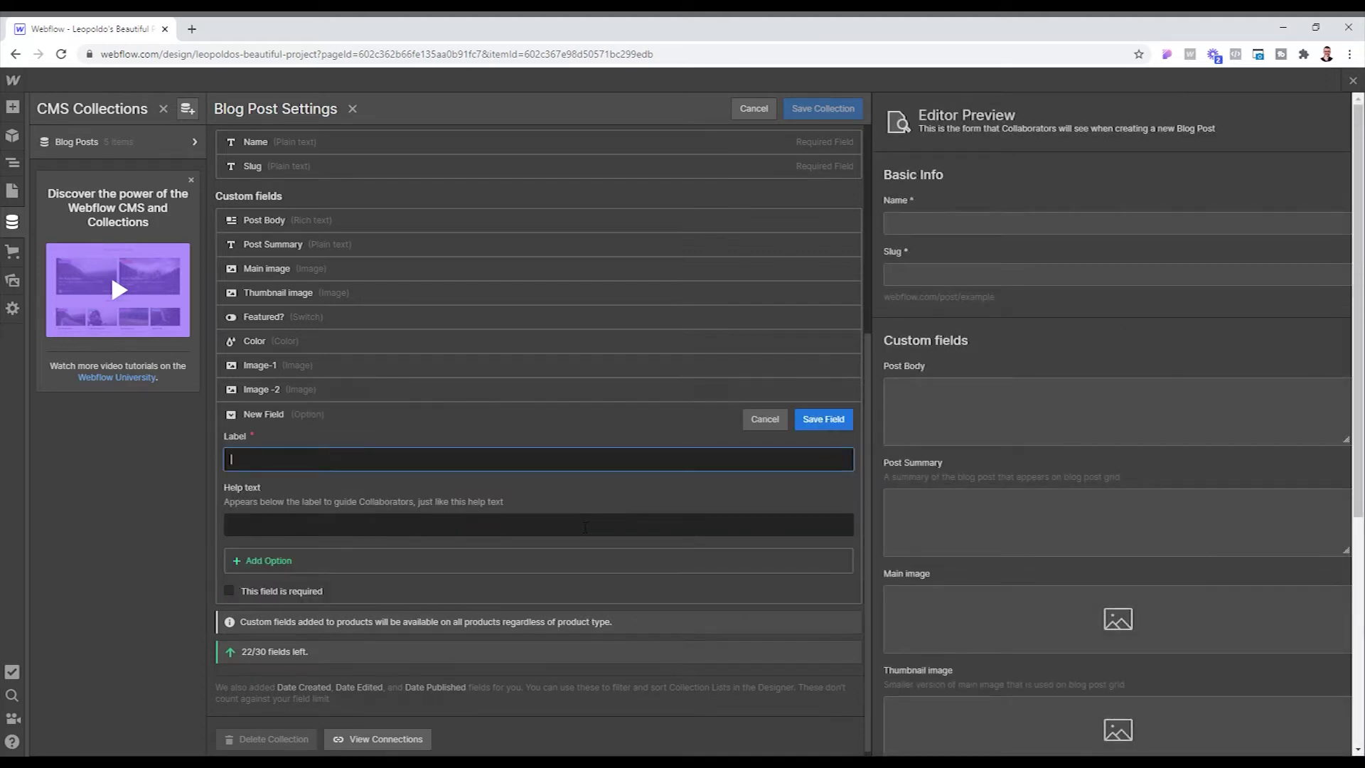
type("L")
key("BackSpace")
key("BackSpace")
type("ayouts")
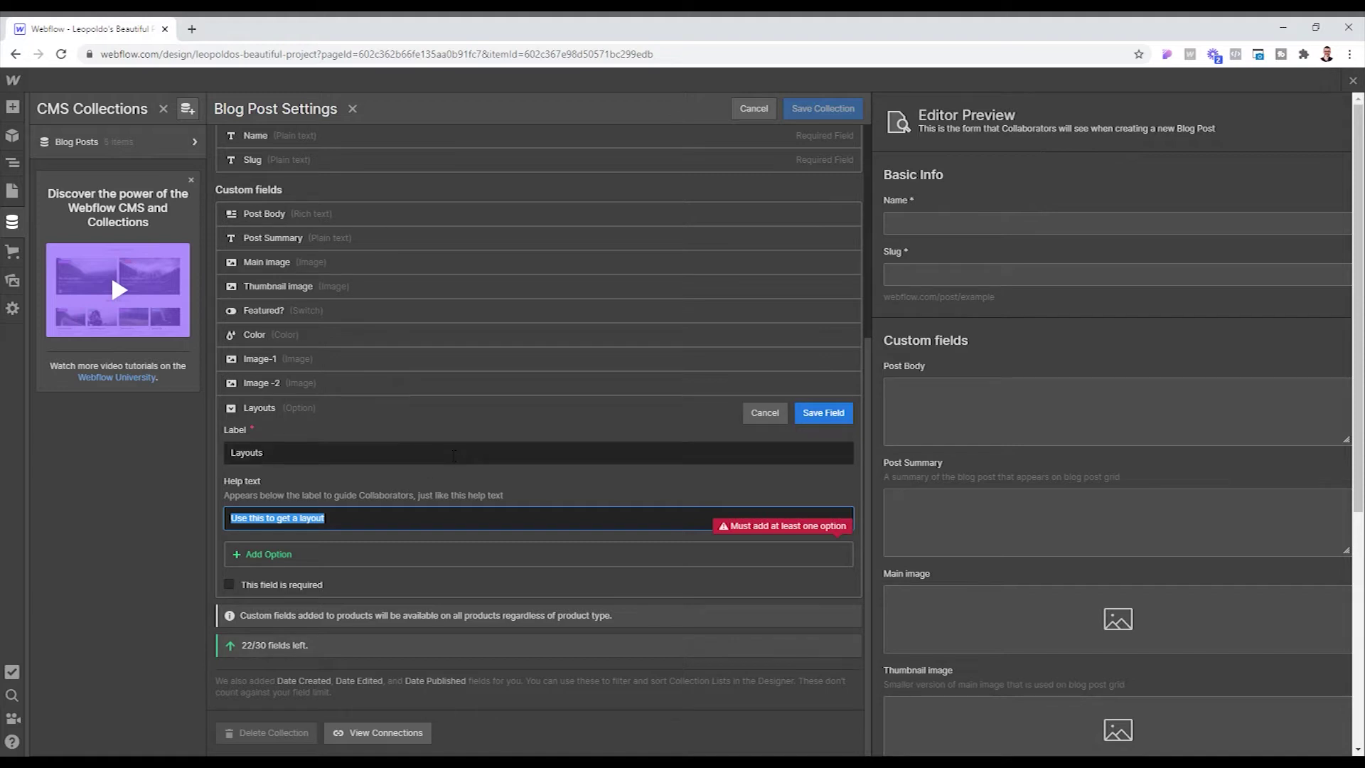
type("T")
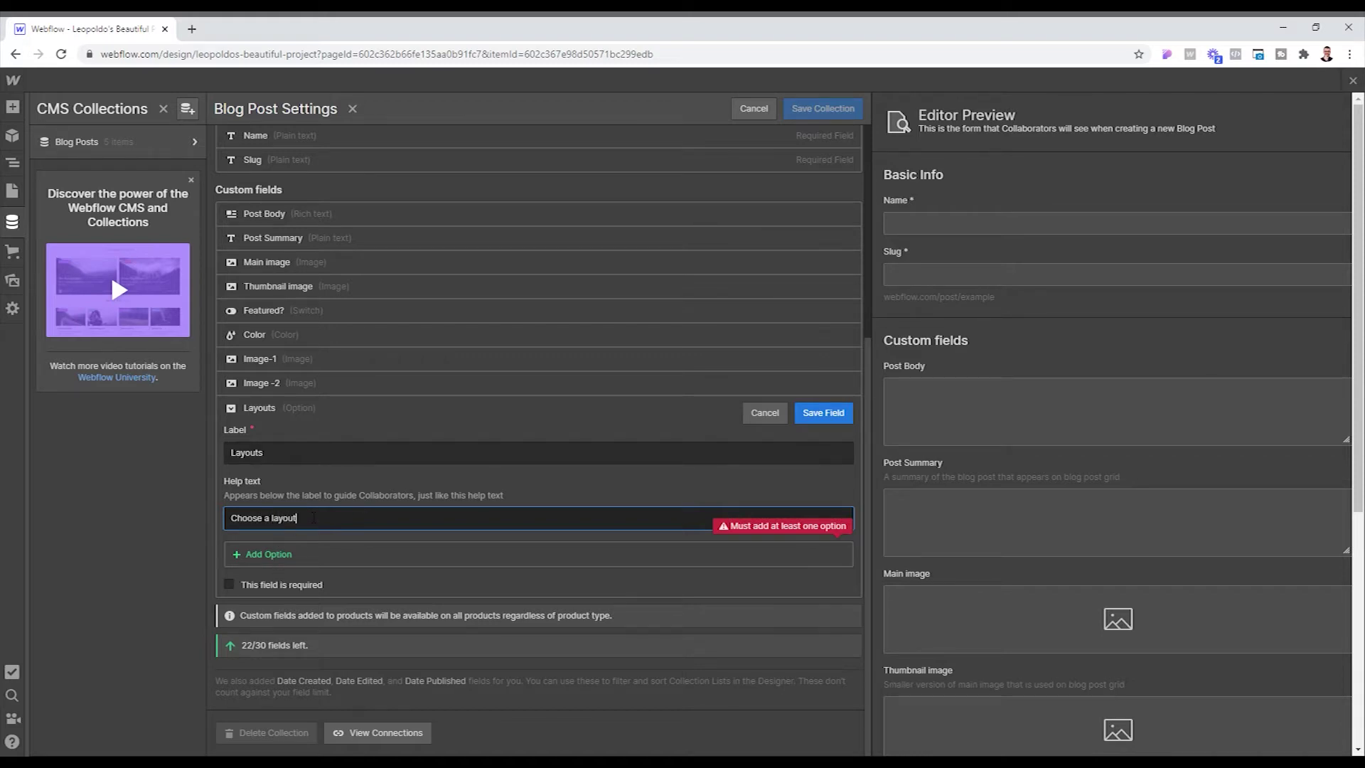
left_click(272, 556)
type("Option 1")
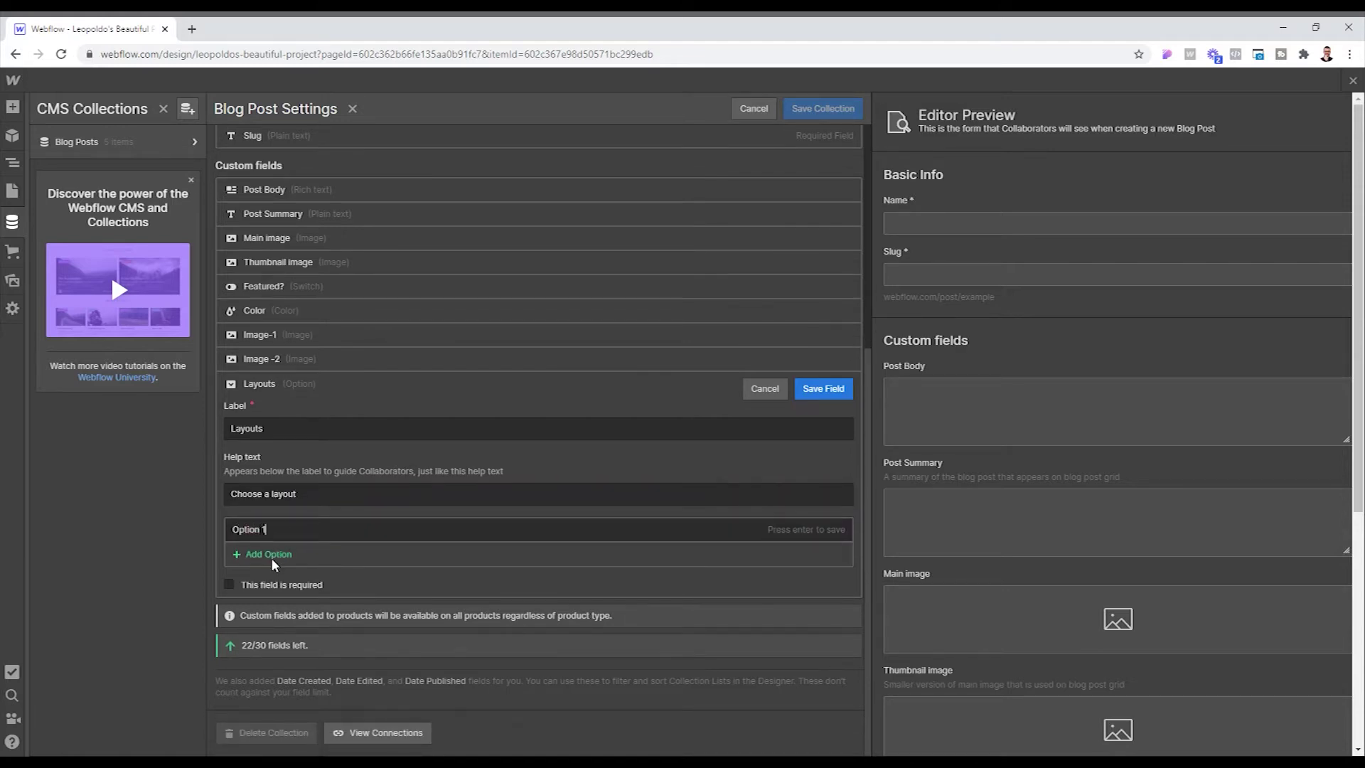
left_click(286, 555)
type("Option 2")
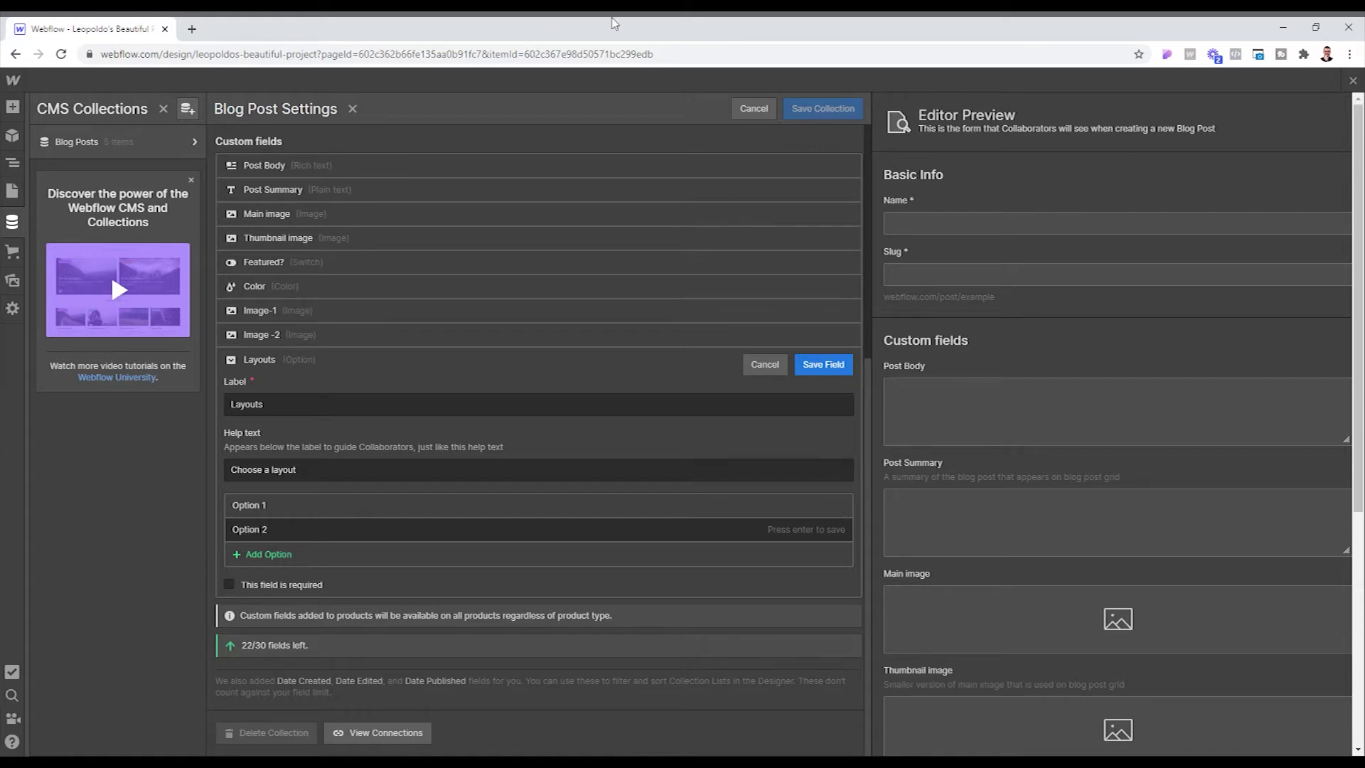
Step: Save the Layouts field, move it to the top of the custom fields, and save the collection
left_click(830, 366)
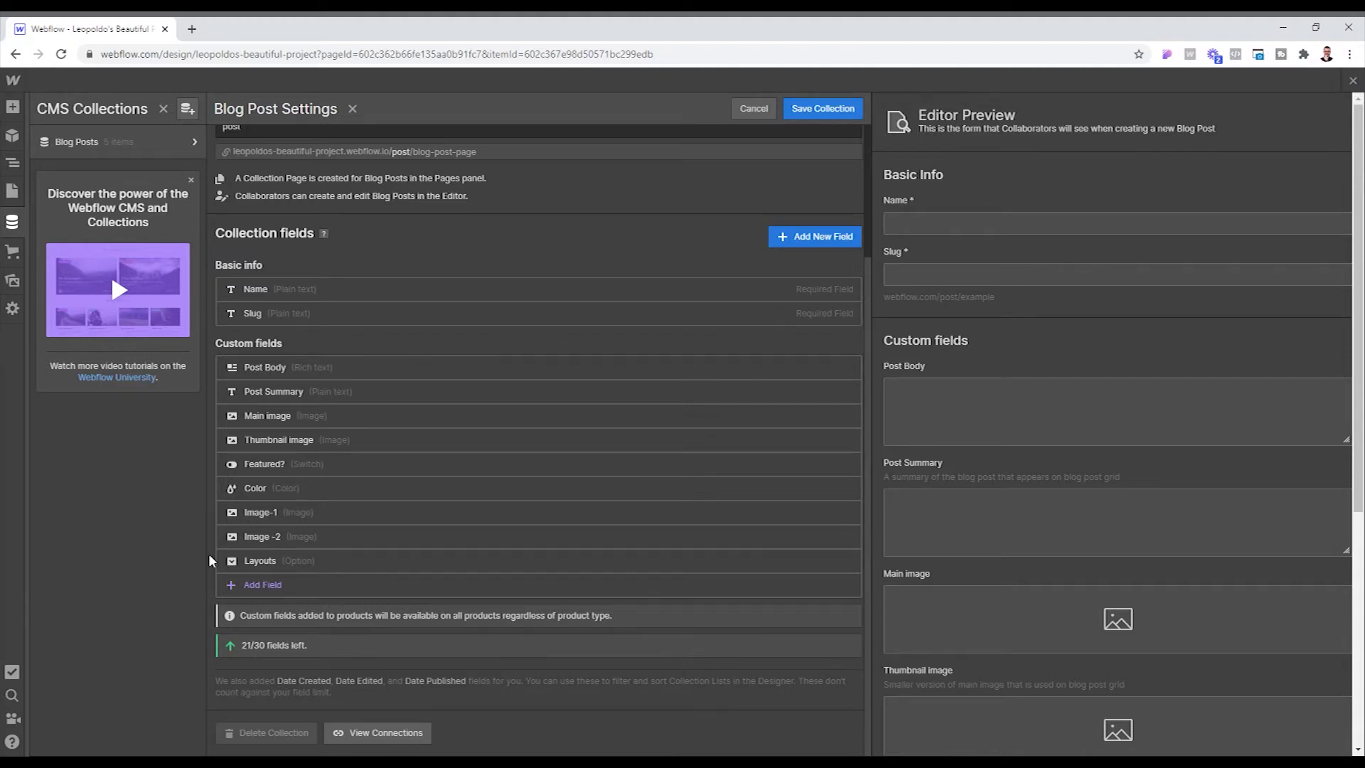
left_click_drag(222, 567, 264, 339)
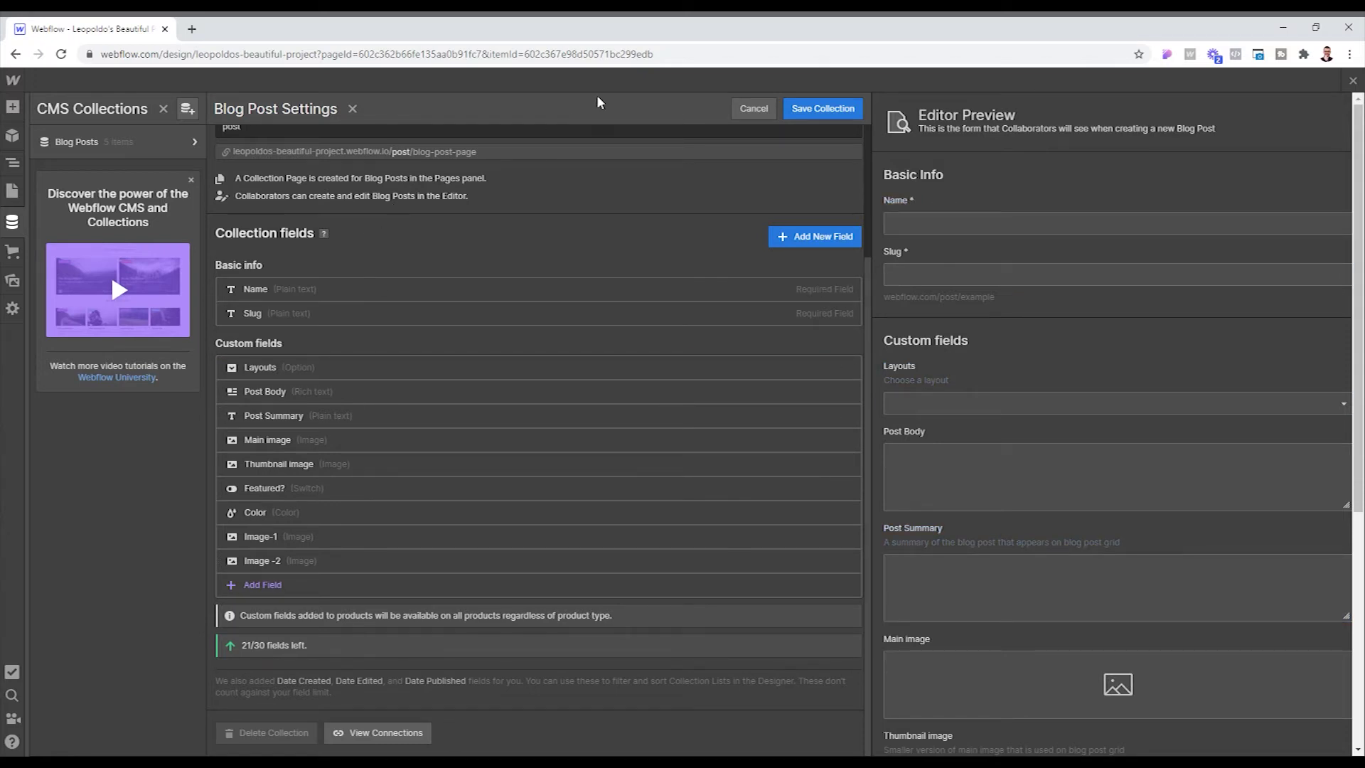
left_click(825, 109)
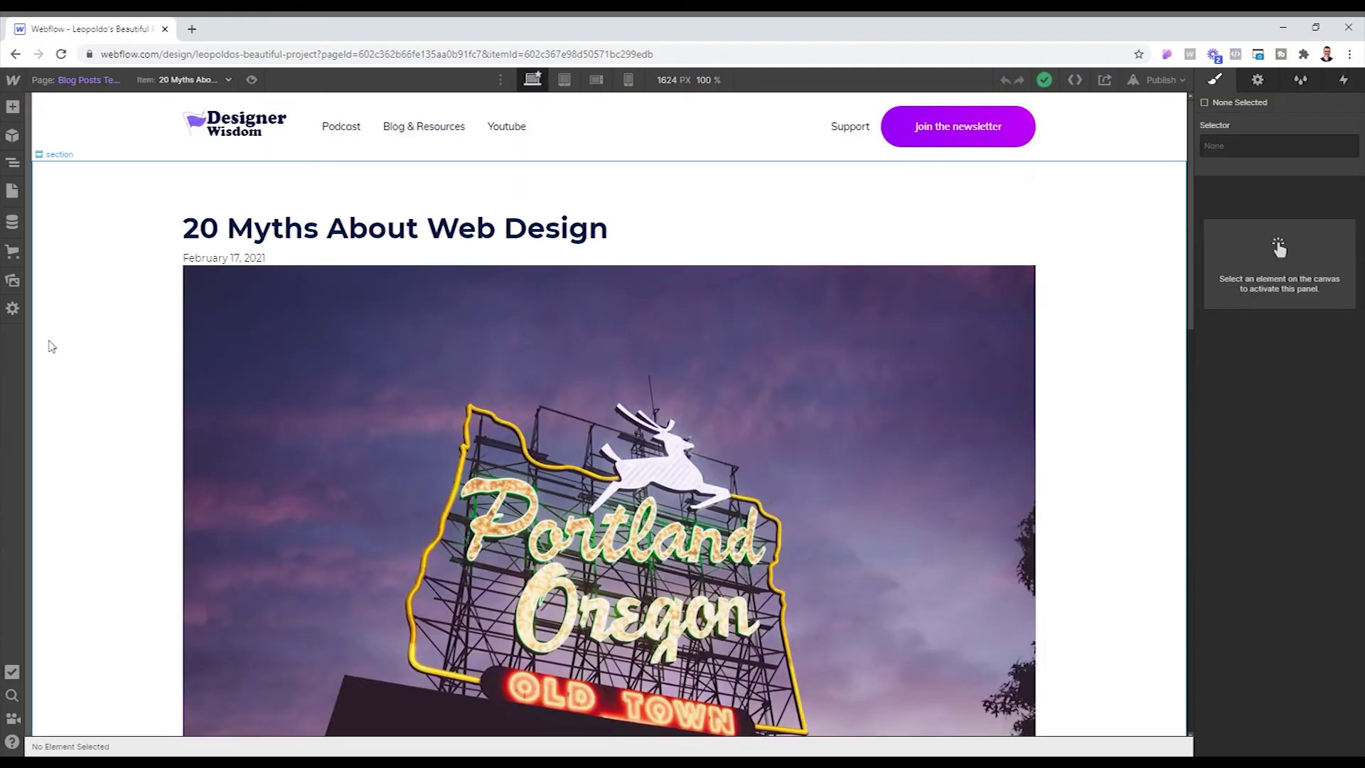
Step: Select layout-1 under section > Container and add a visibility condition in its settings
left_click(12, 190)
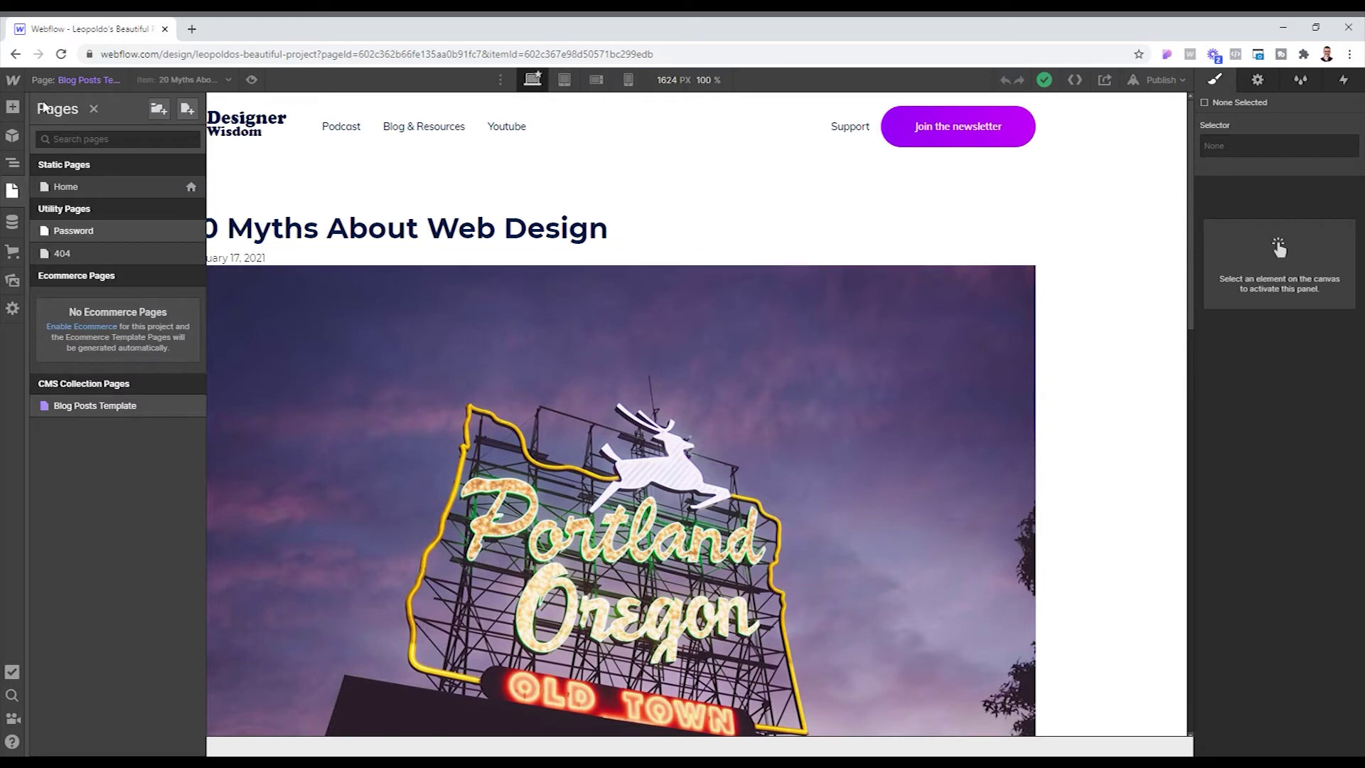
left_click(16, 160)
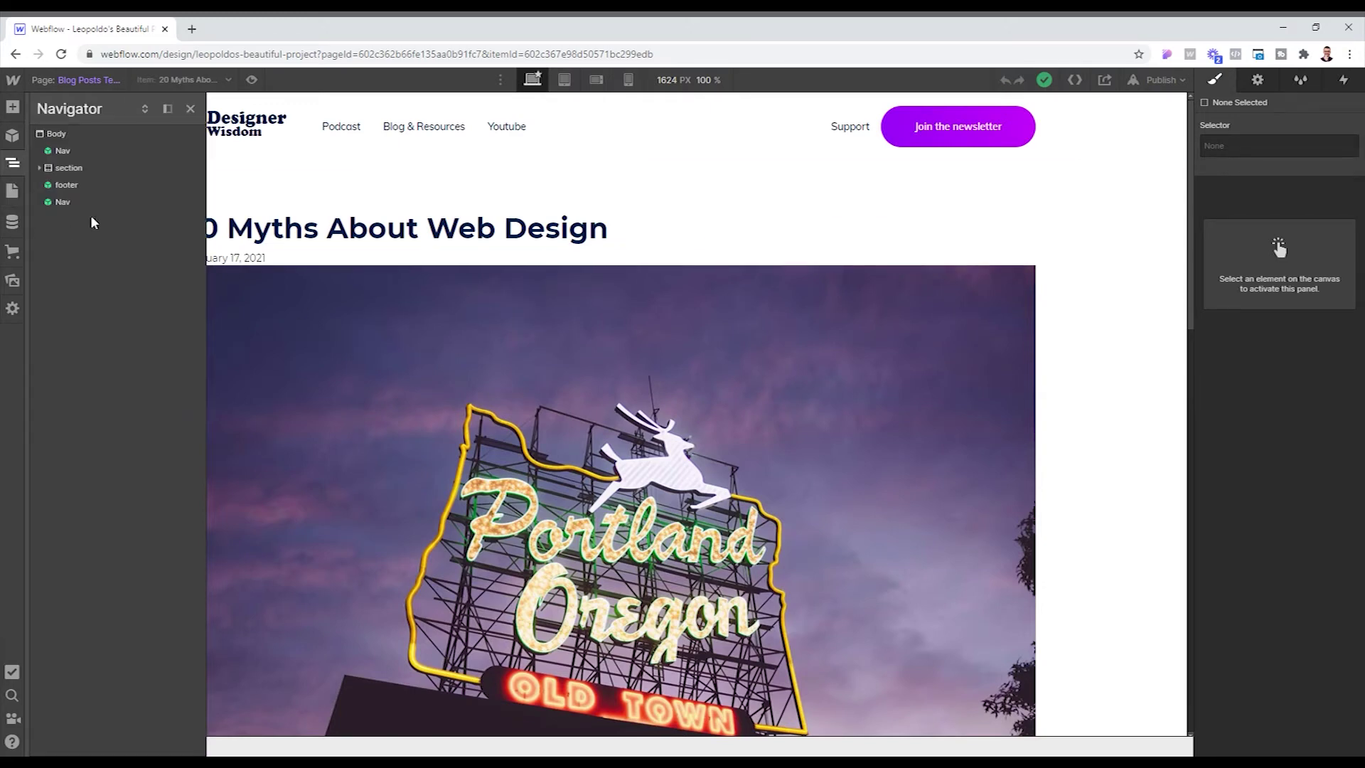
left_click(89, 168)
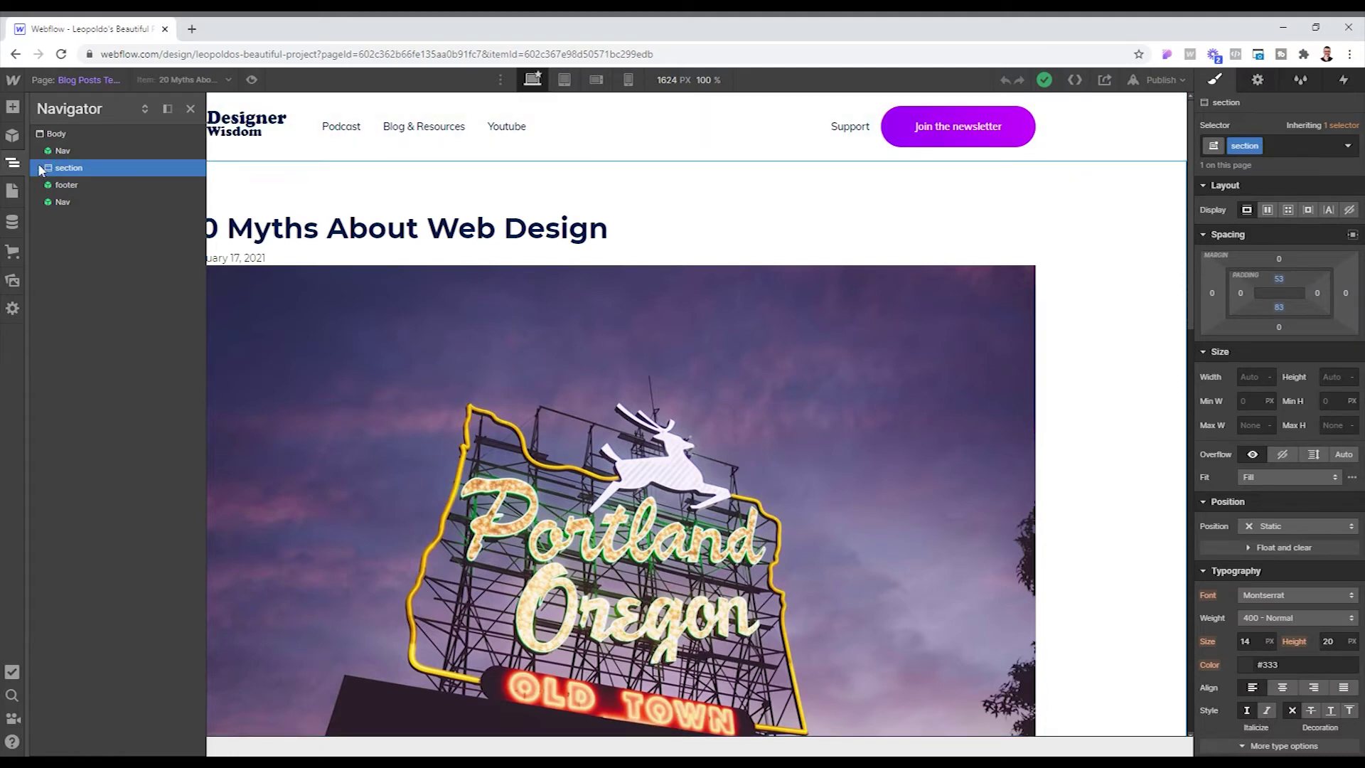
left_click(40, 168)
left_click(48, 185)
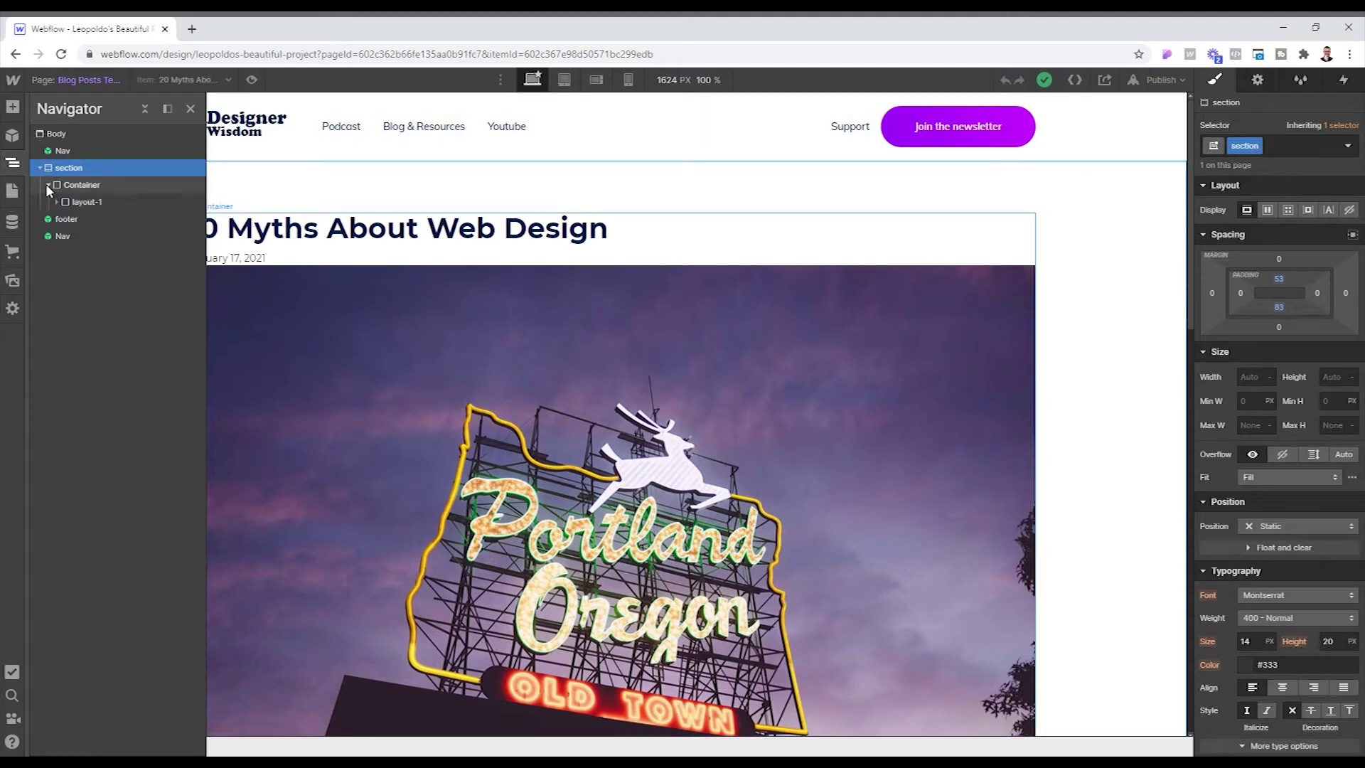
left_click(80, 202)
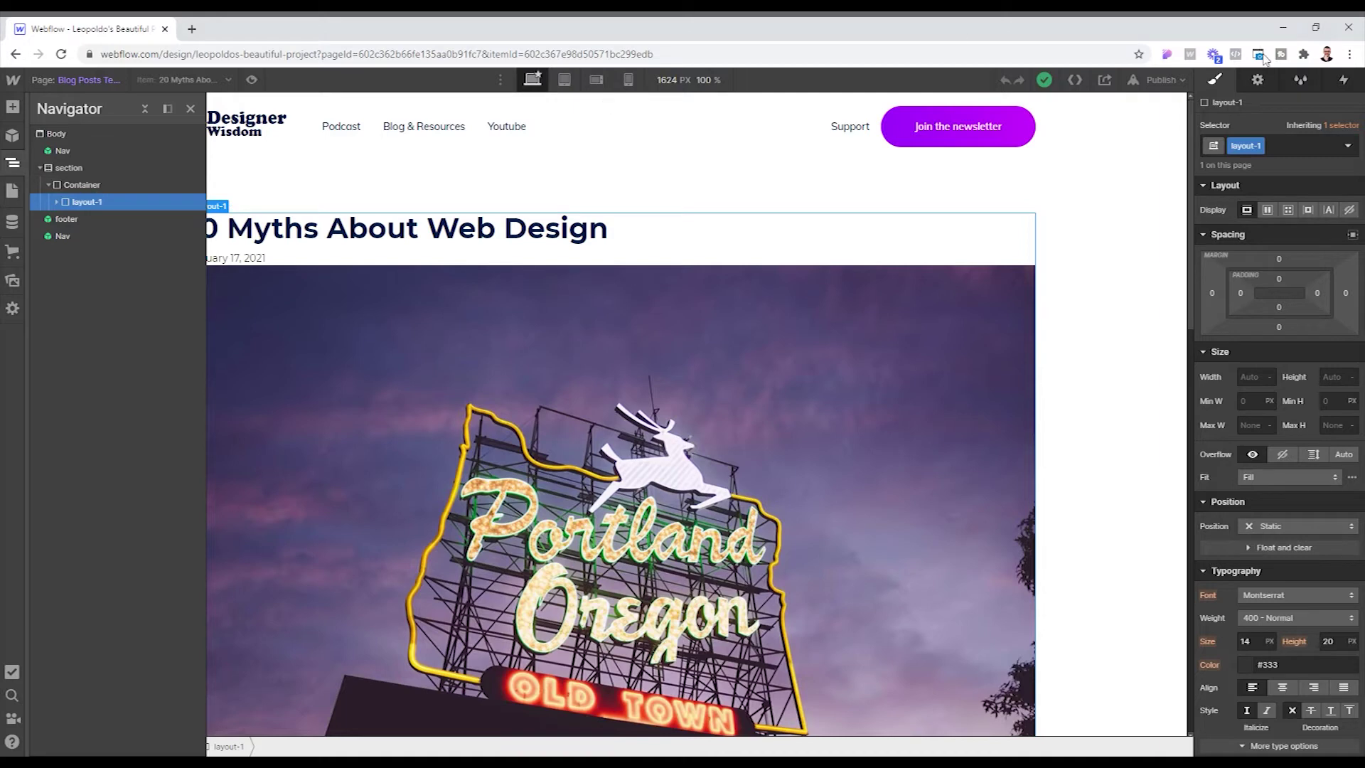
left_click(1259, 83)
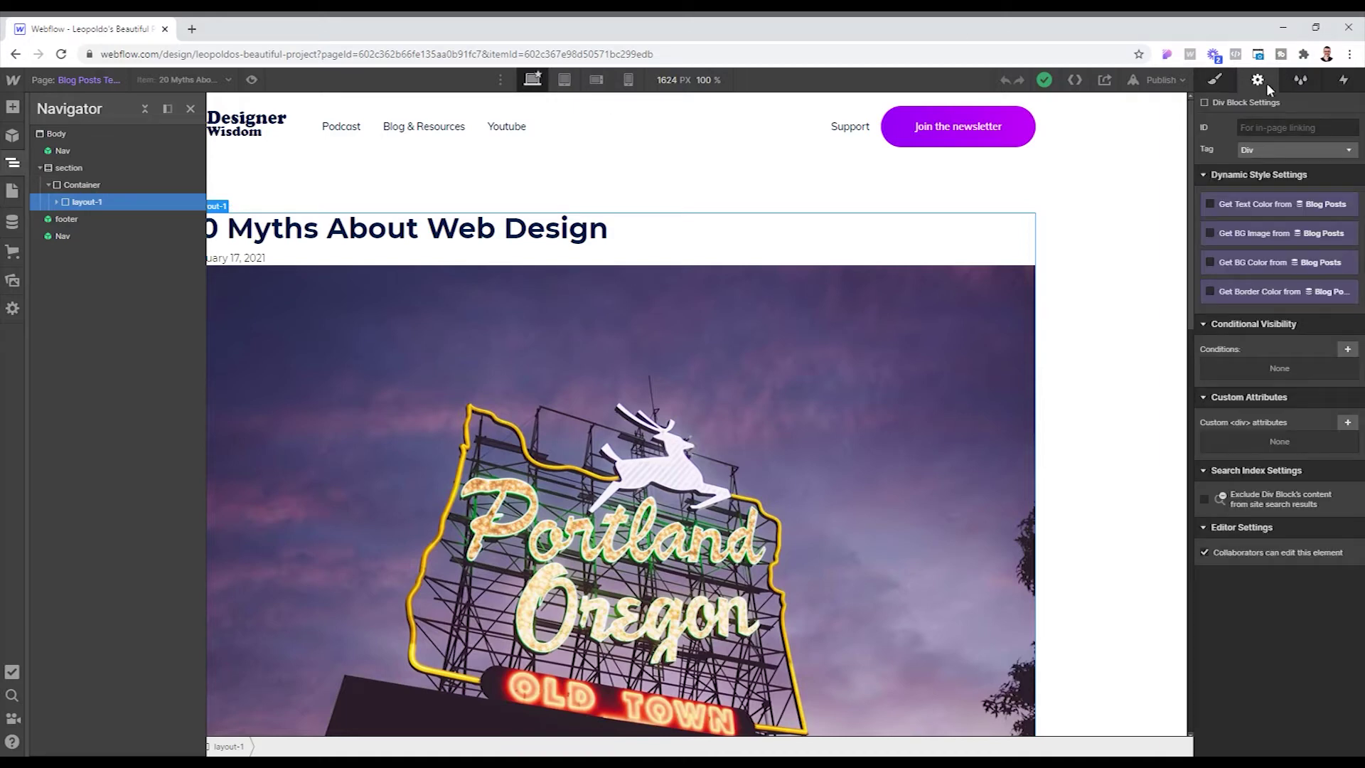
left_click(1348, 350)
Step: Set layout-1's visibility condition to Layouts equals Option 1 and save it
left_click(1328, 424)
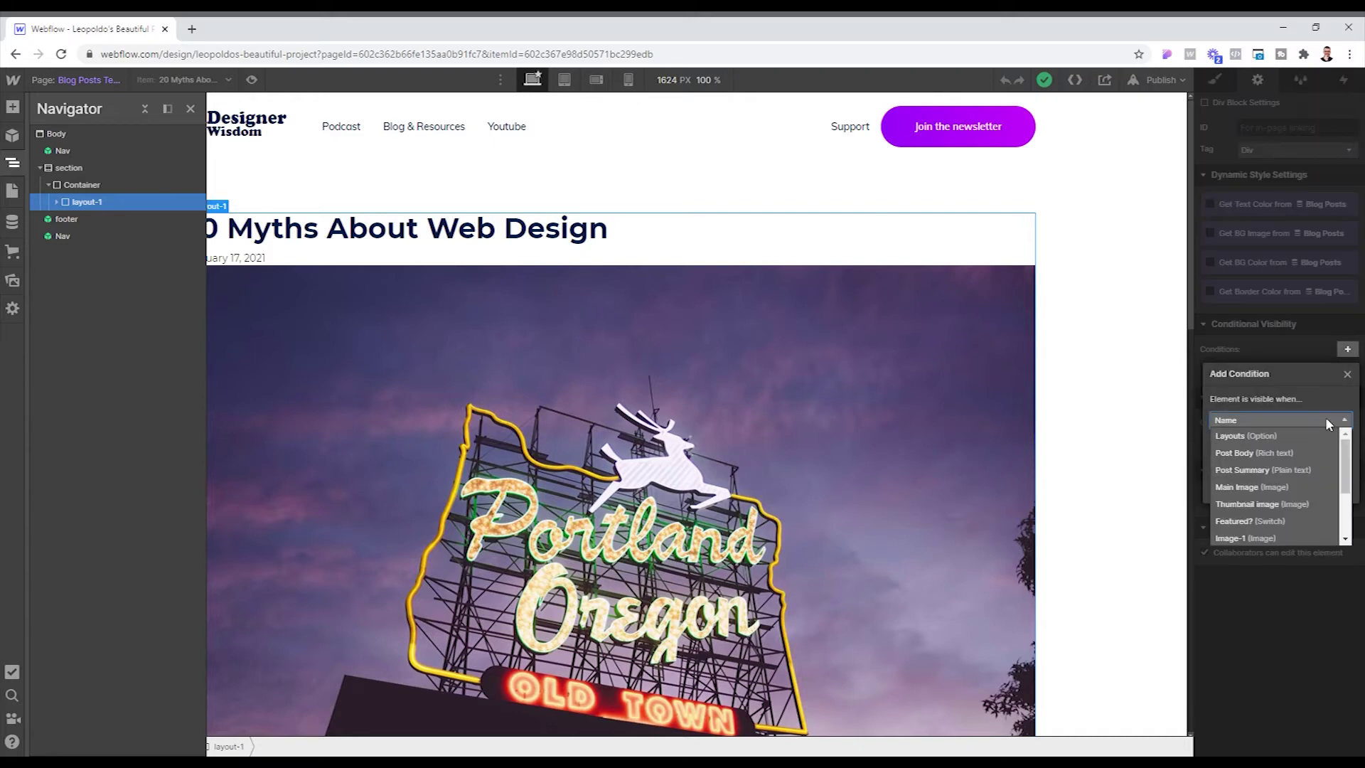
left_click(1319, 434)
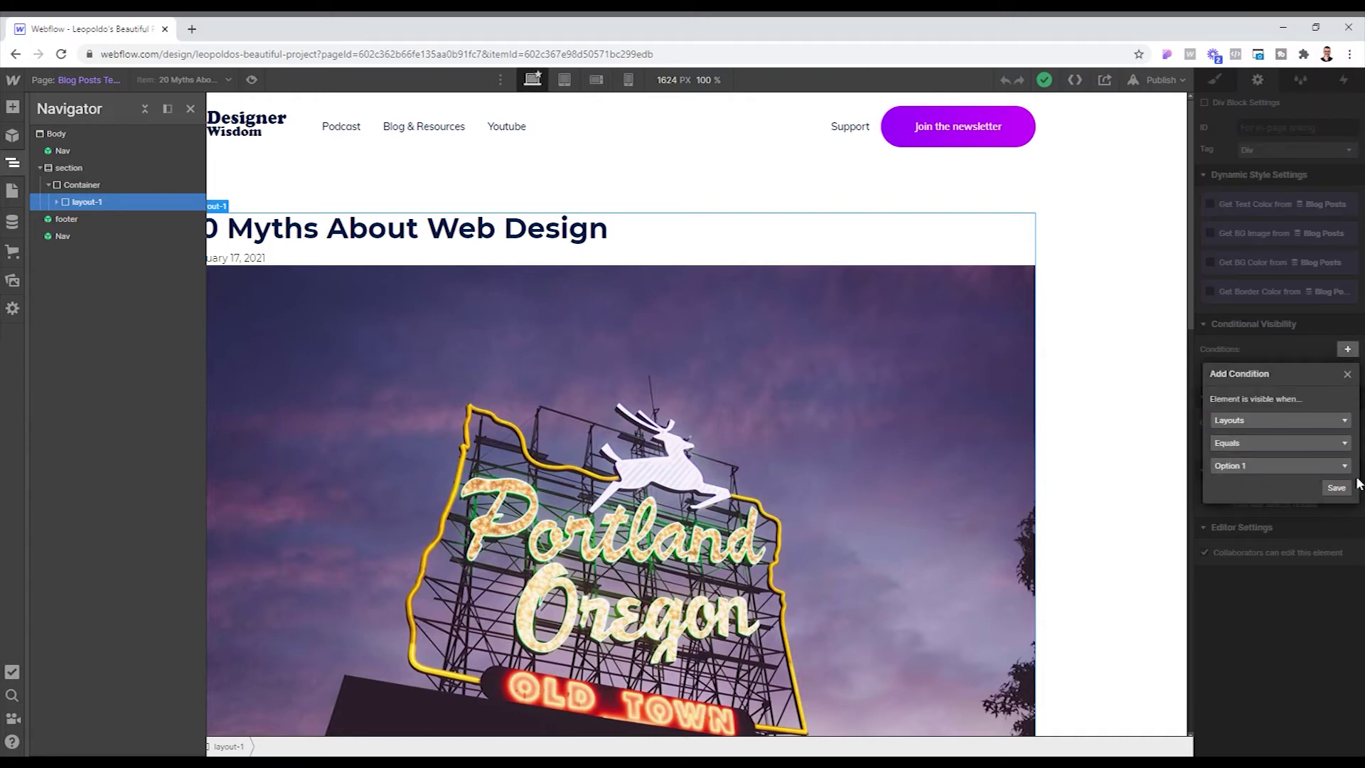
left_click(1336, 487)
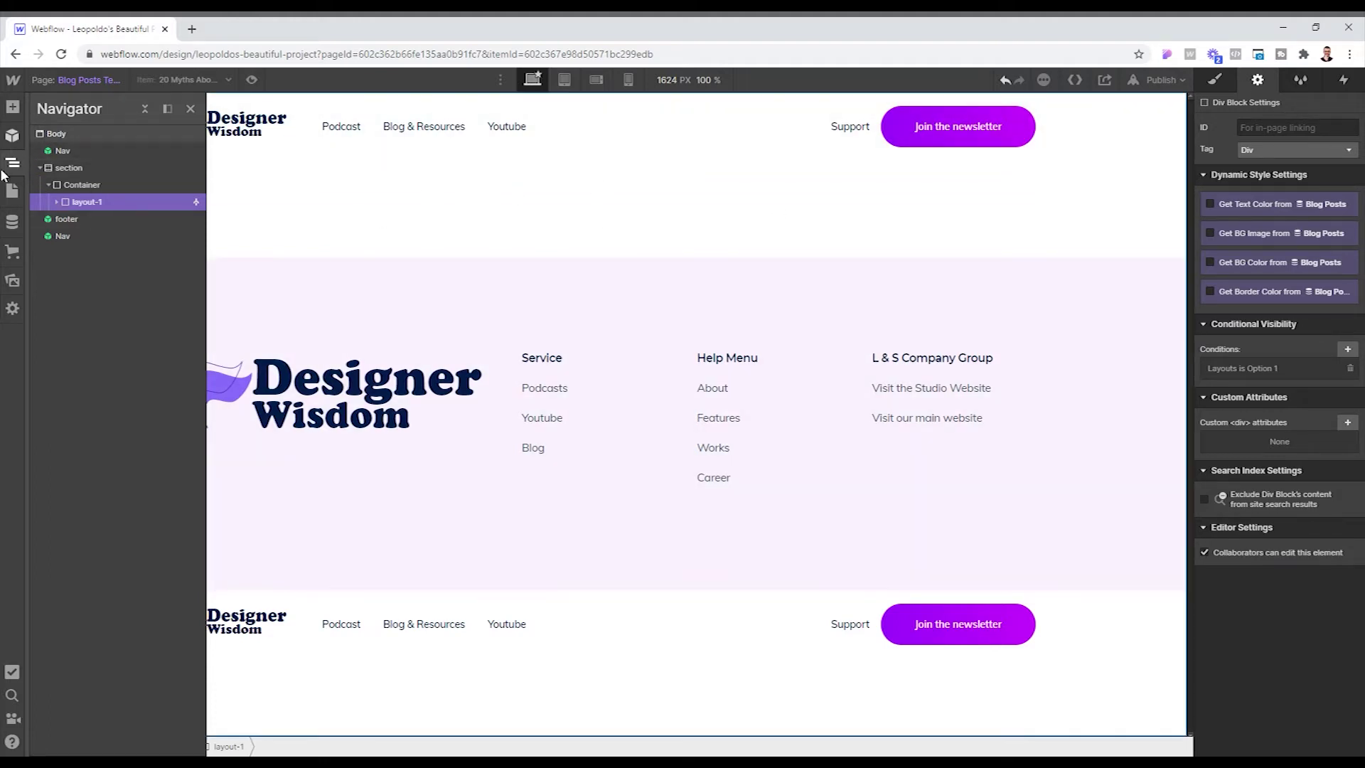
Step: Set the 20 Myths About Web Design post's Layouts to Option 1 and save it
left_click(20, 226)
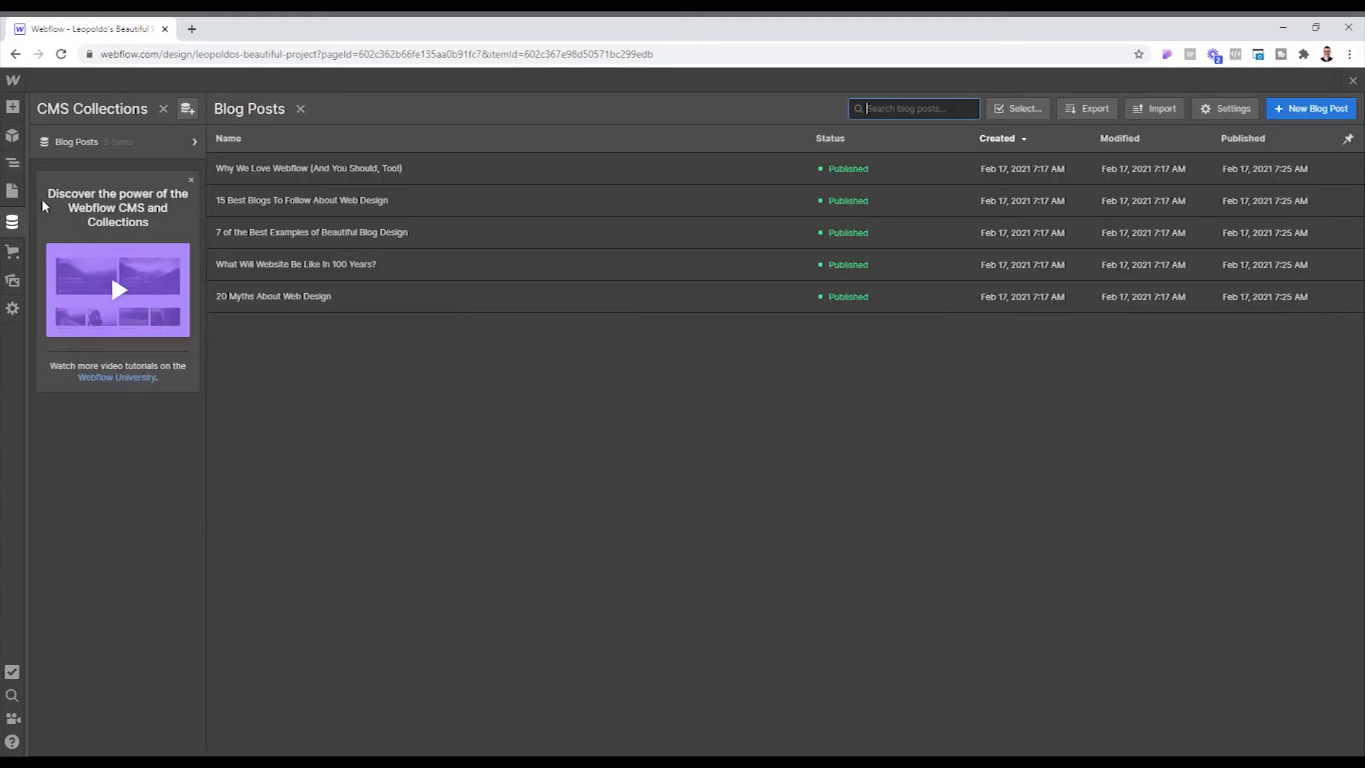
left_click(295, 302)
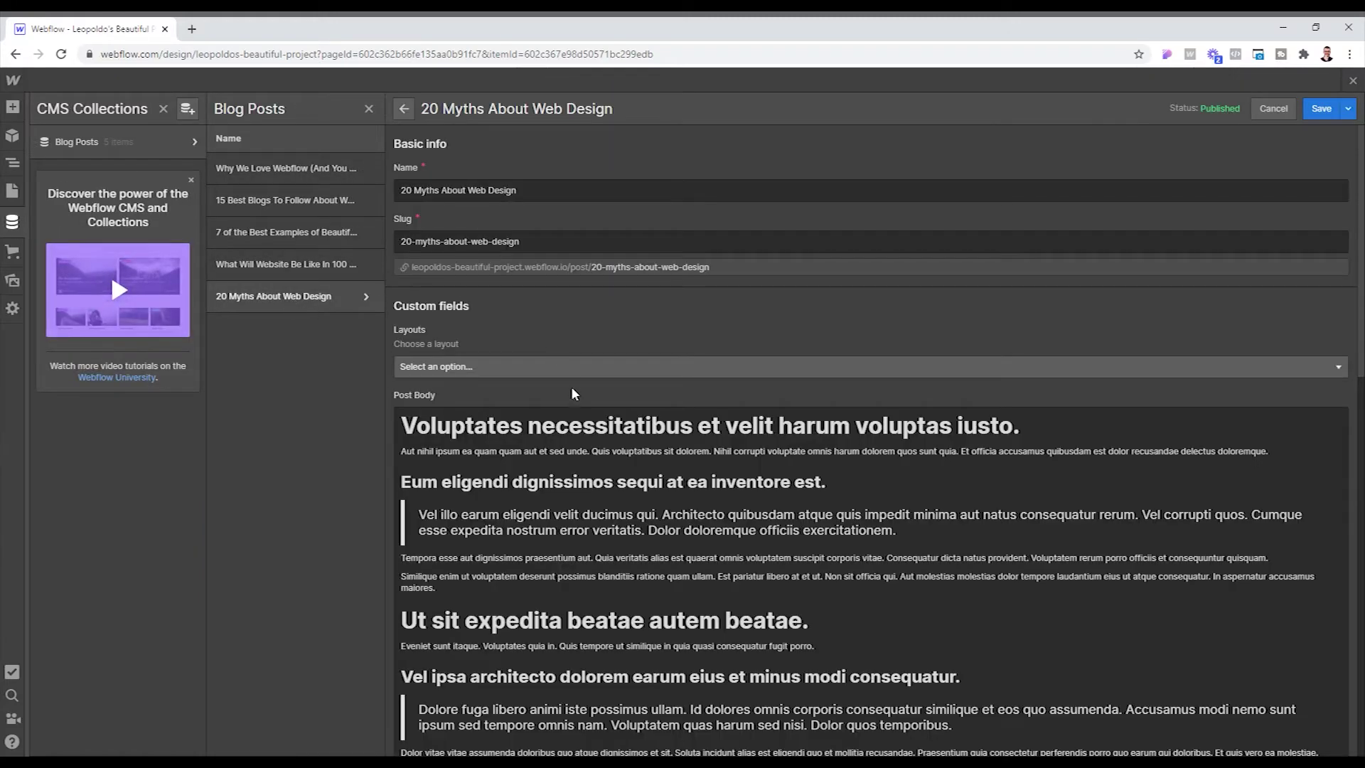
left_click(558, 367)
left_click(544, 413)
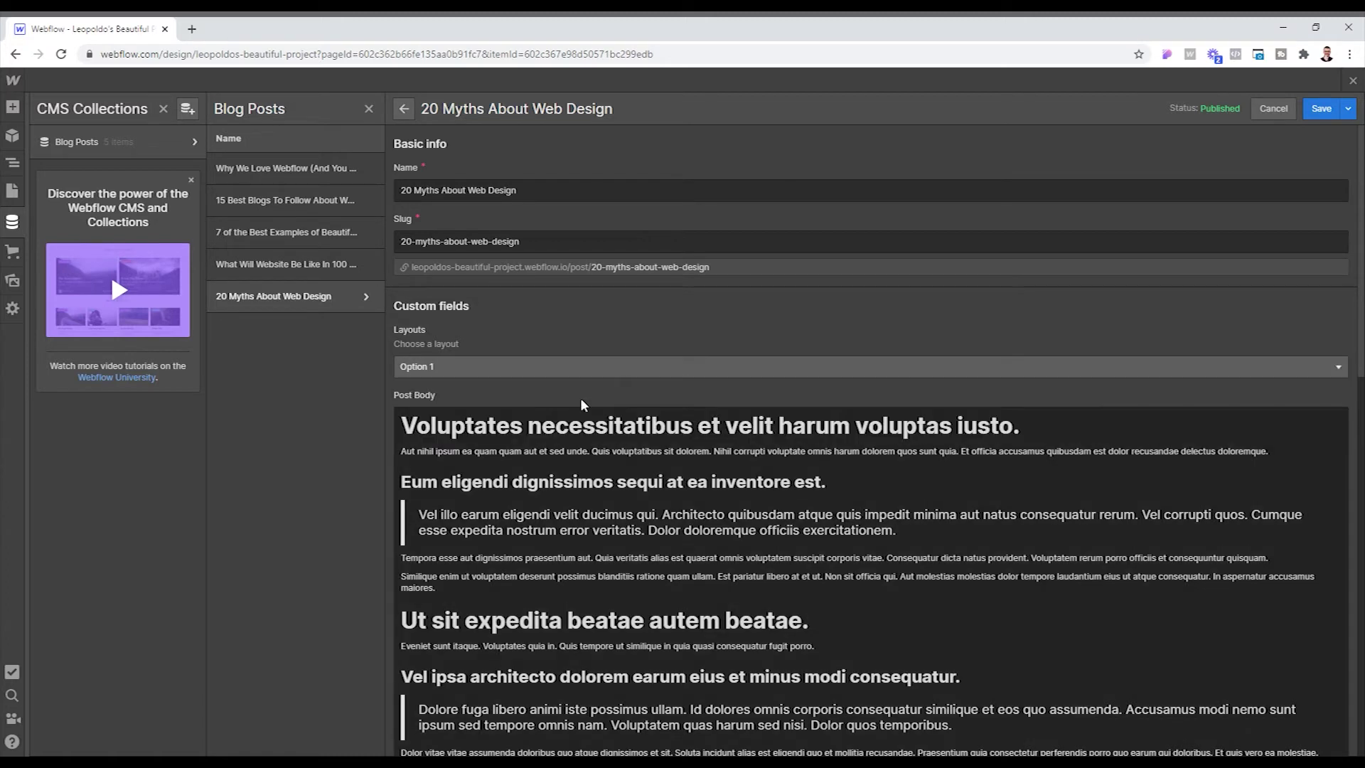
left_click(1320, 108)
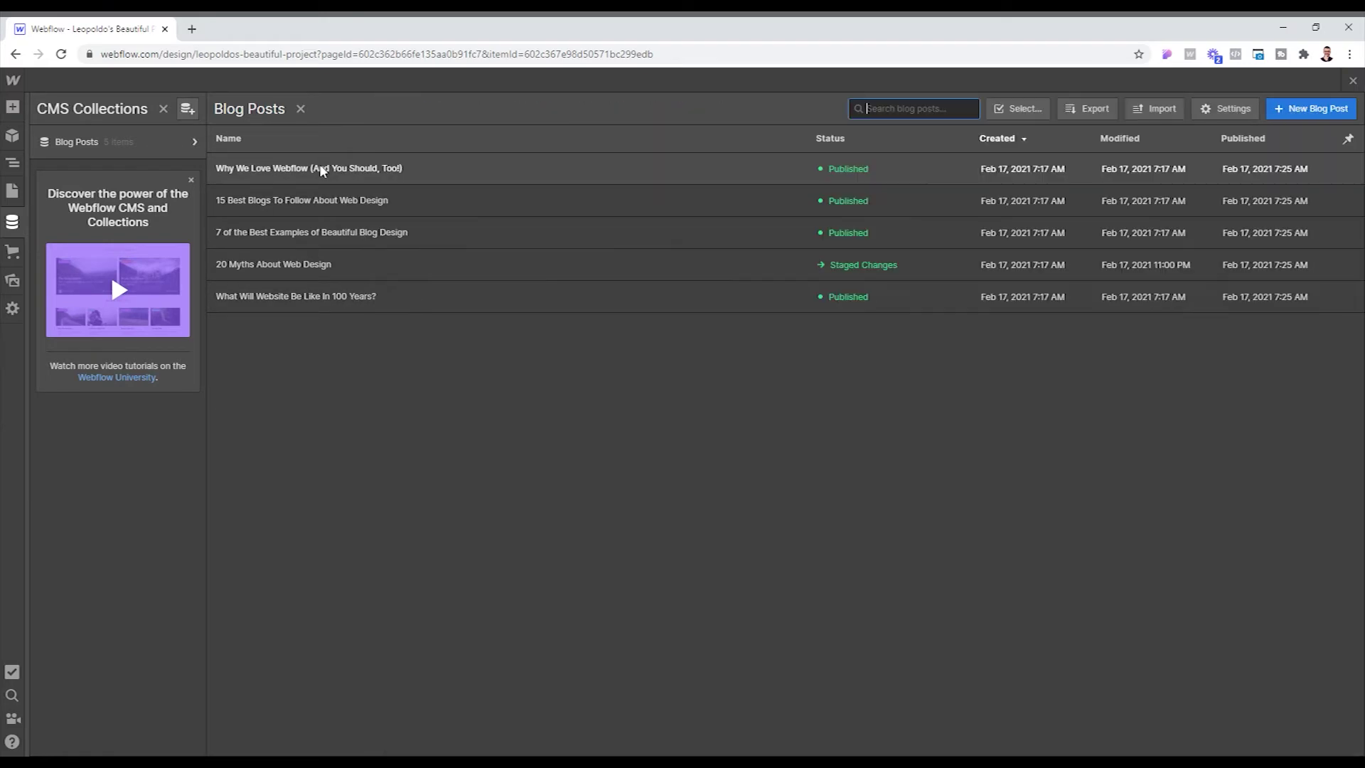
Step: Set the Why We Love Webflow post's Layouts to Option 2 and save it
left_click(321, 169)
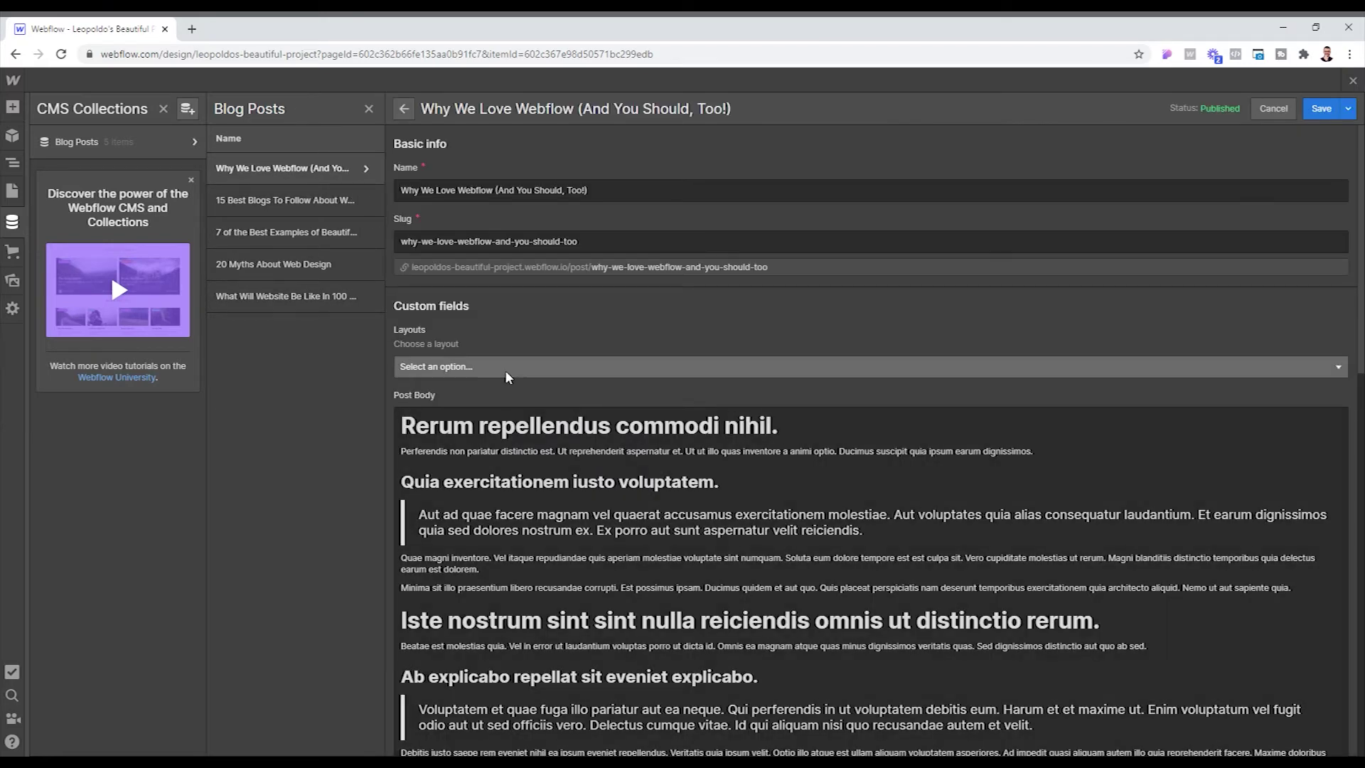
left_click(508, 366)
left_click(507, 431)
left_click(1320, 108)
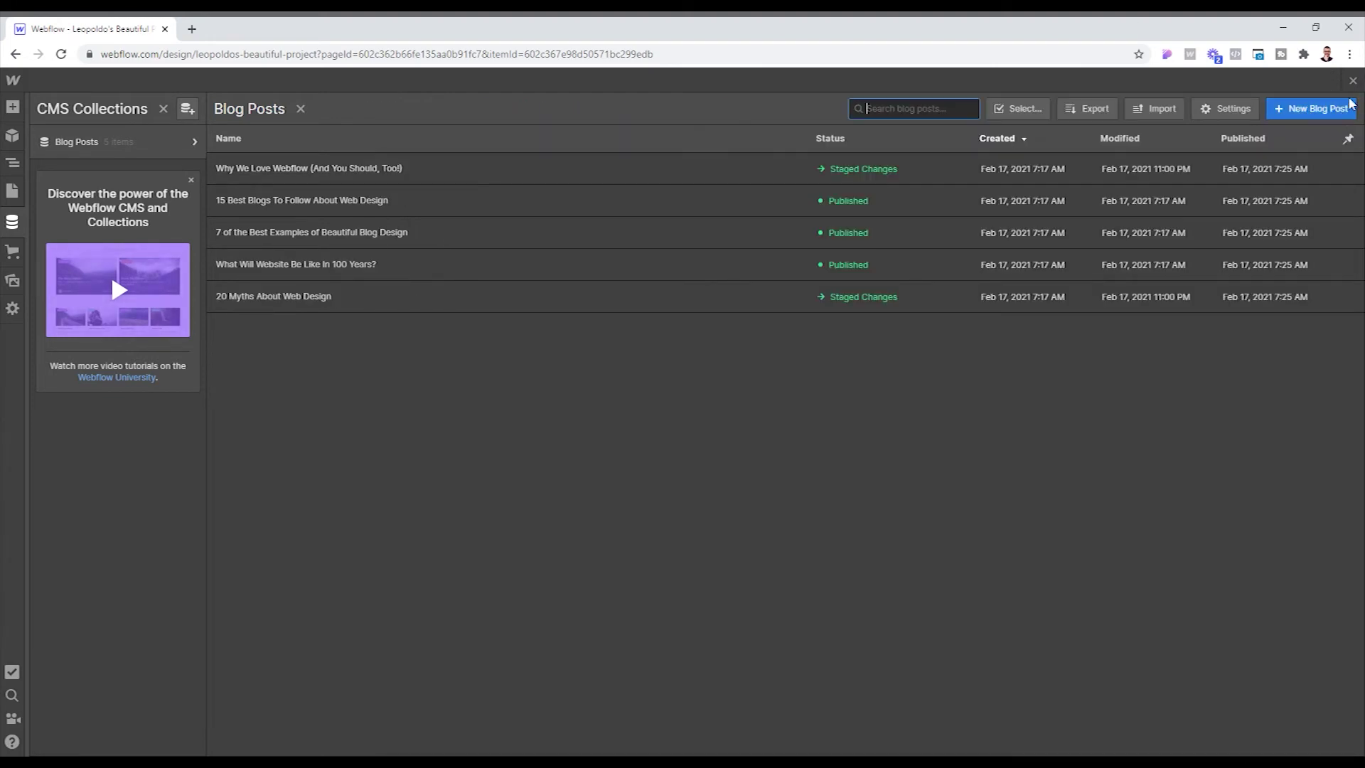
Step: Preview the Blog Posts template with the Why We Love Webflow post
left_click(12, 192)
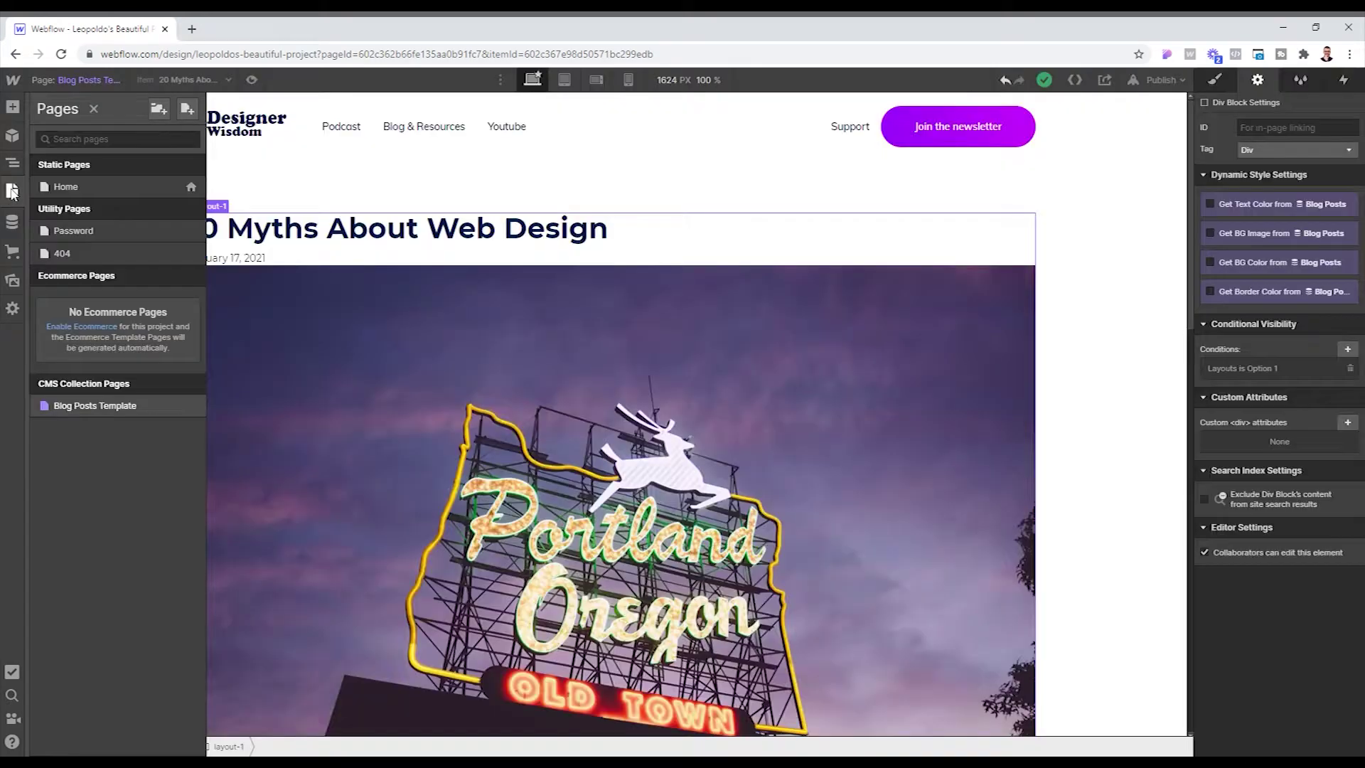
left_click(1087, 304)
left_click(183, 78)
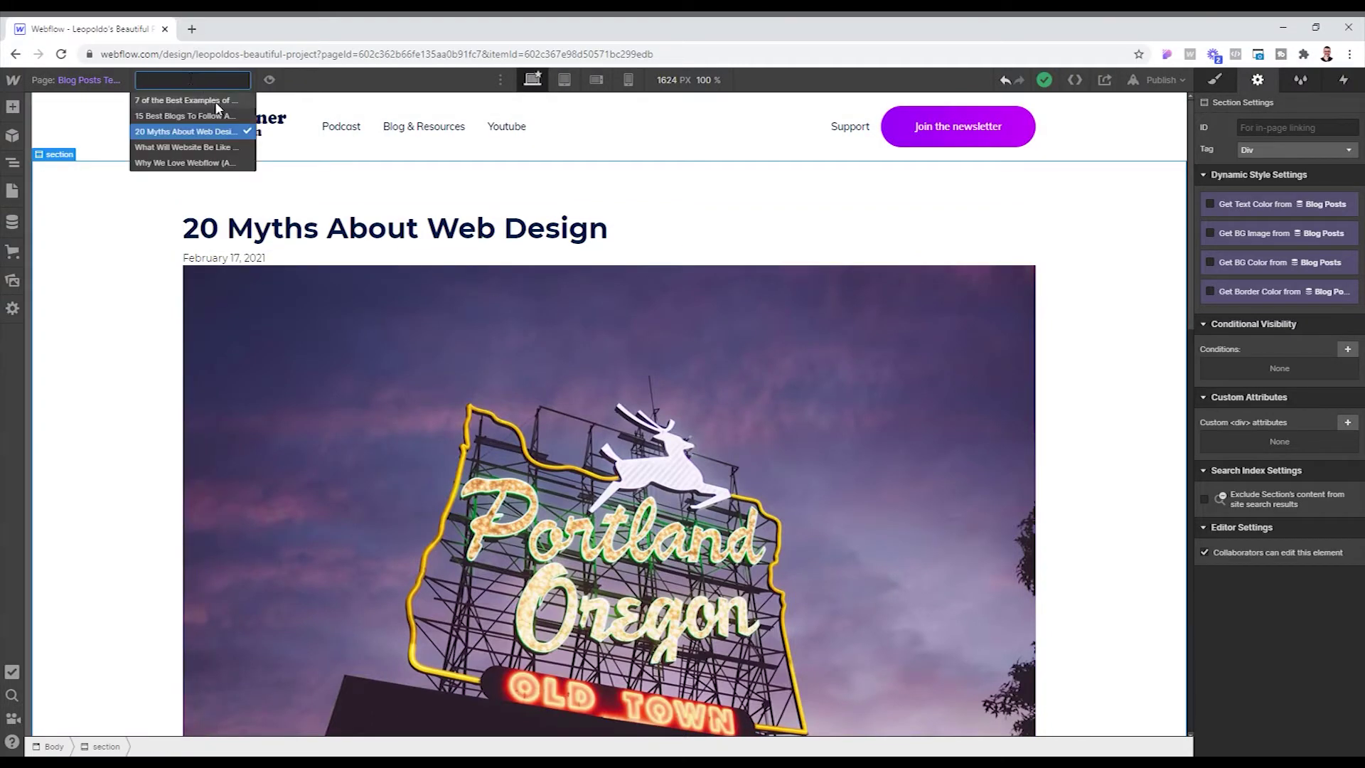
left_click(173, 165)
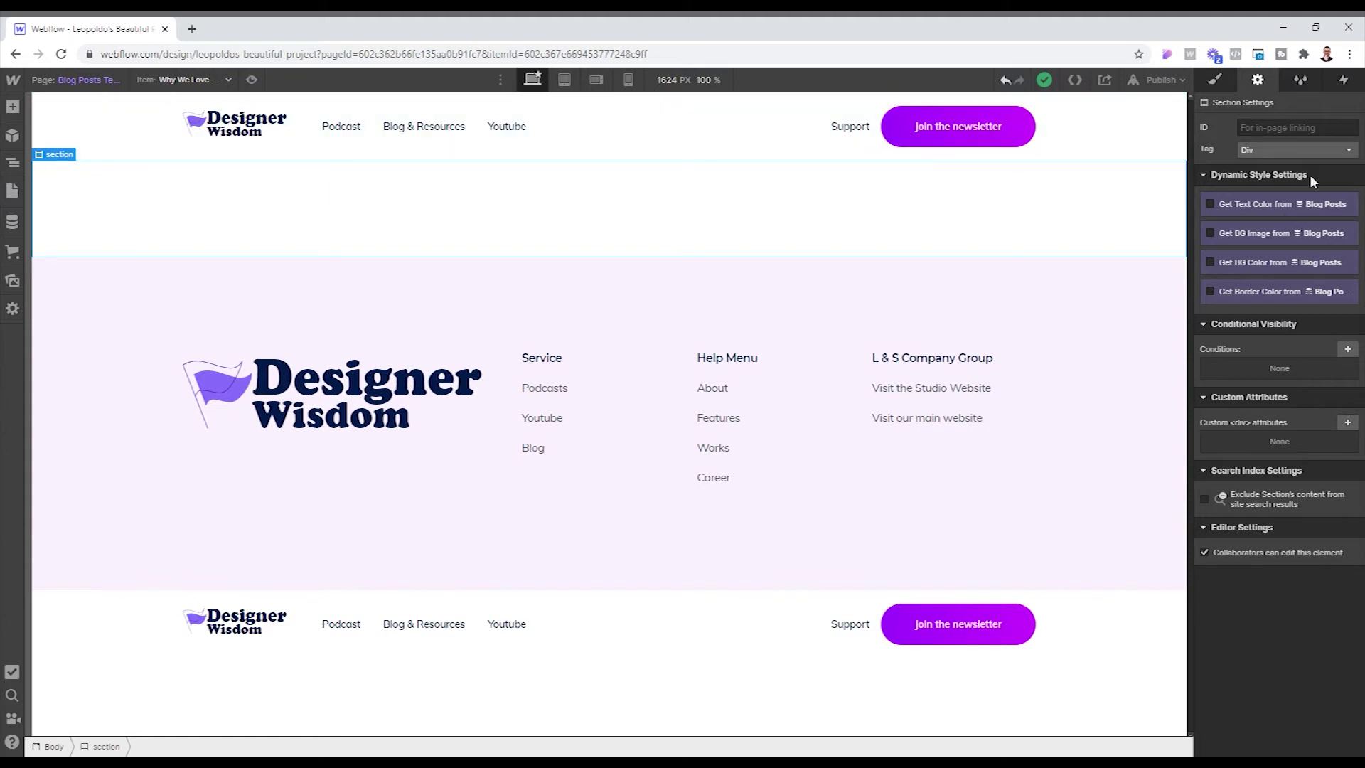
Step: Switch the template preview back to the 20 Myths About Web Design post
left_click(13, 164)
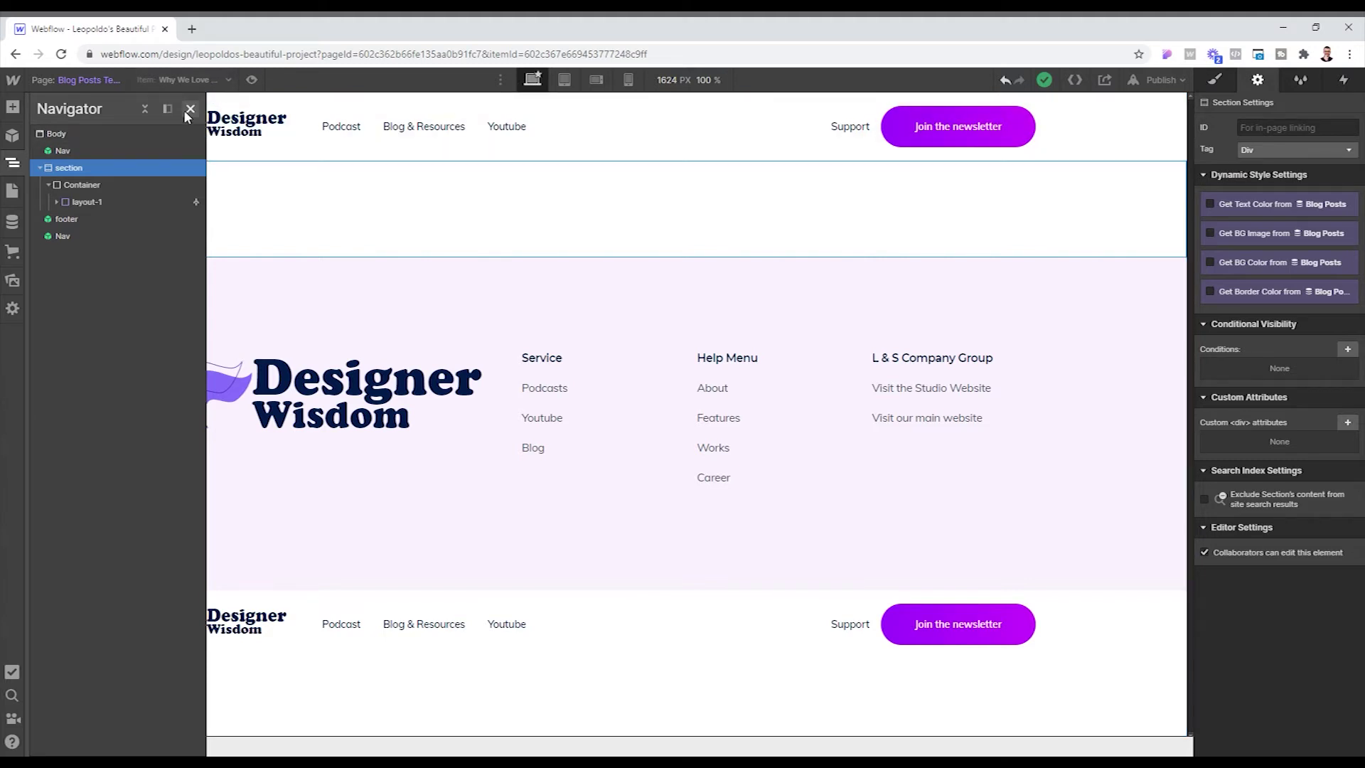
key("z")
left_click(210, 83)
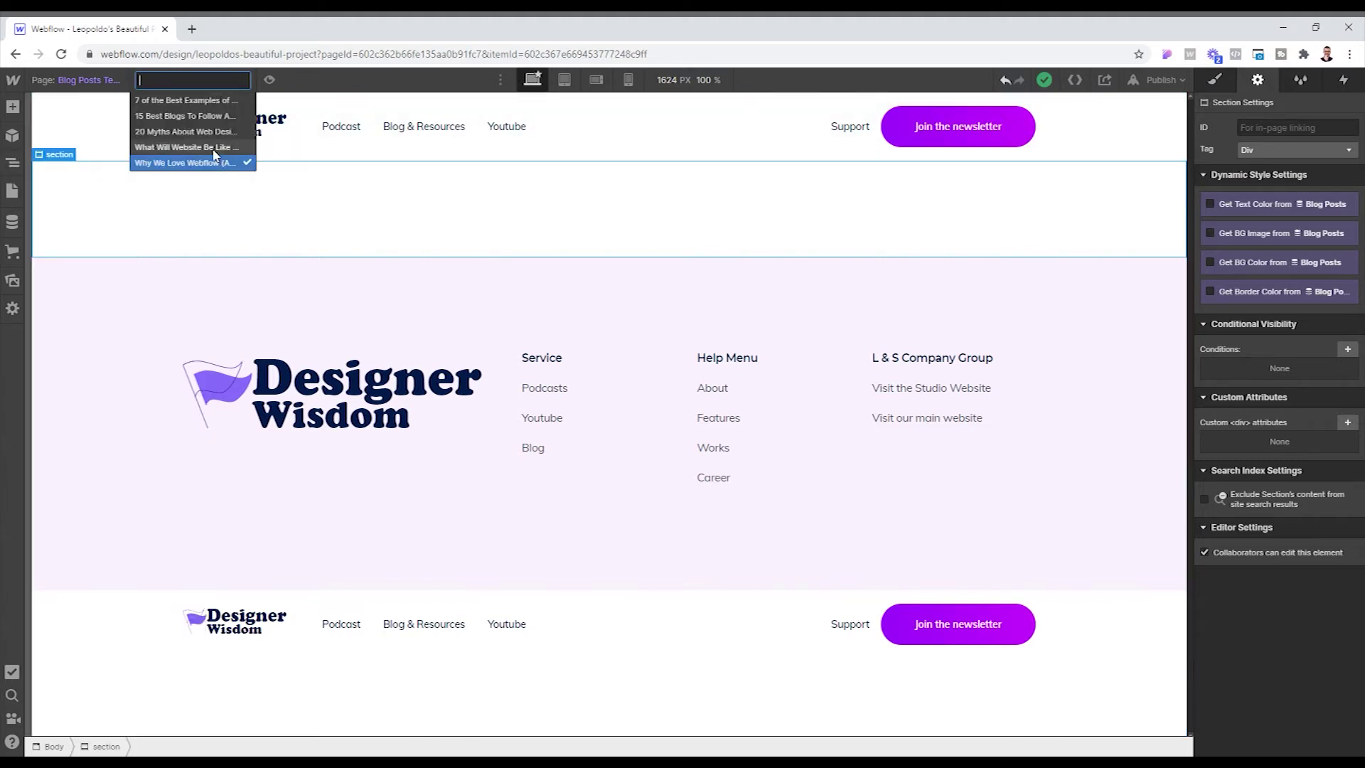
left_click(199, 131)
Step: Add a new div block to the section right after layout-1
left_click(12, 162)
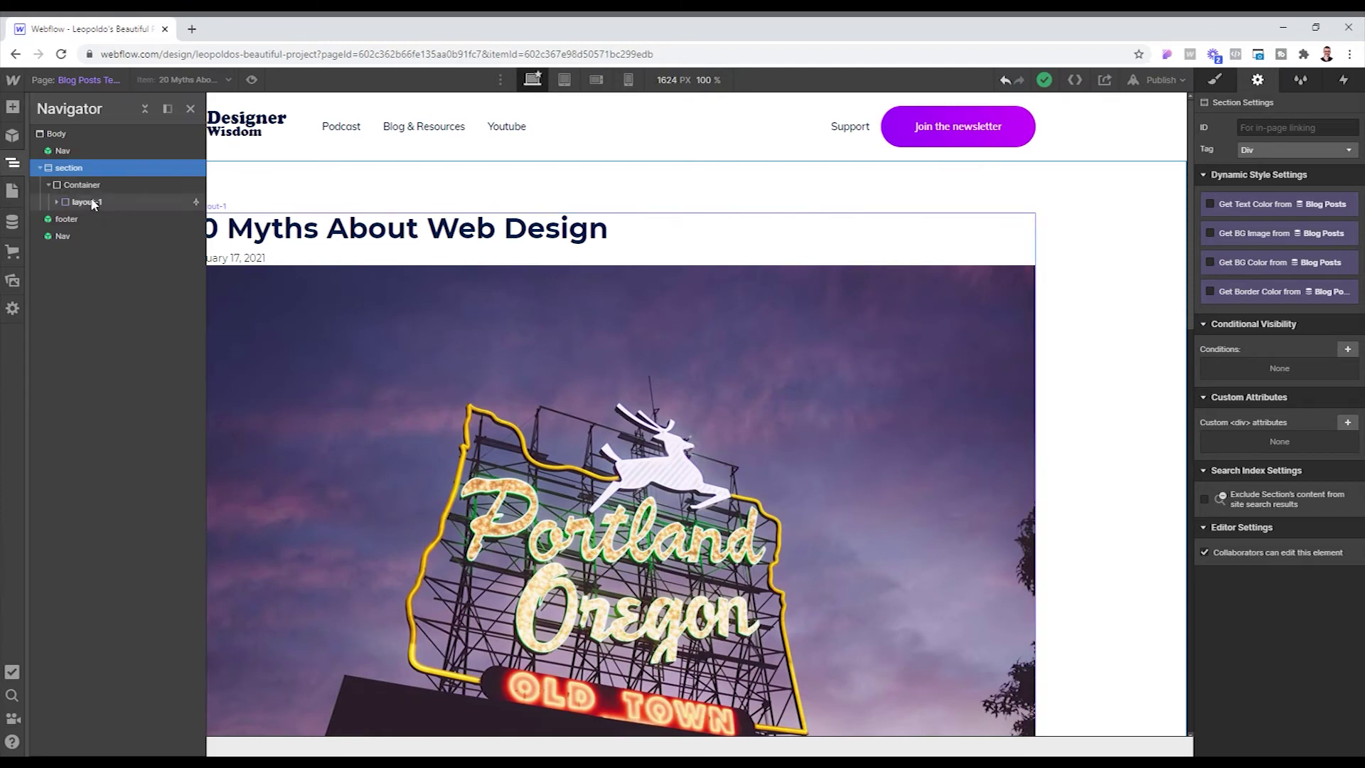
left_click(91, 201)
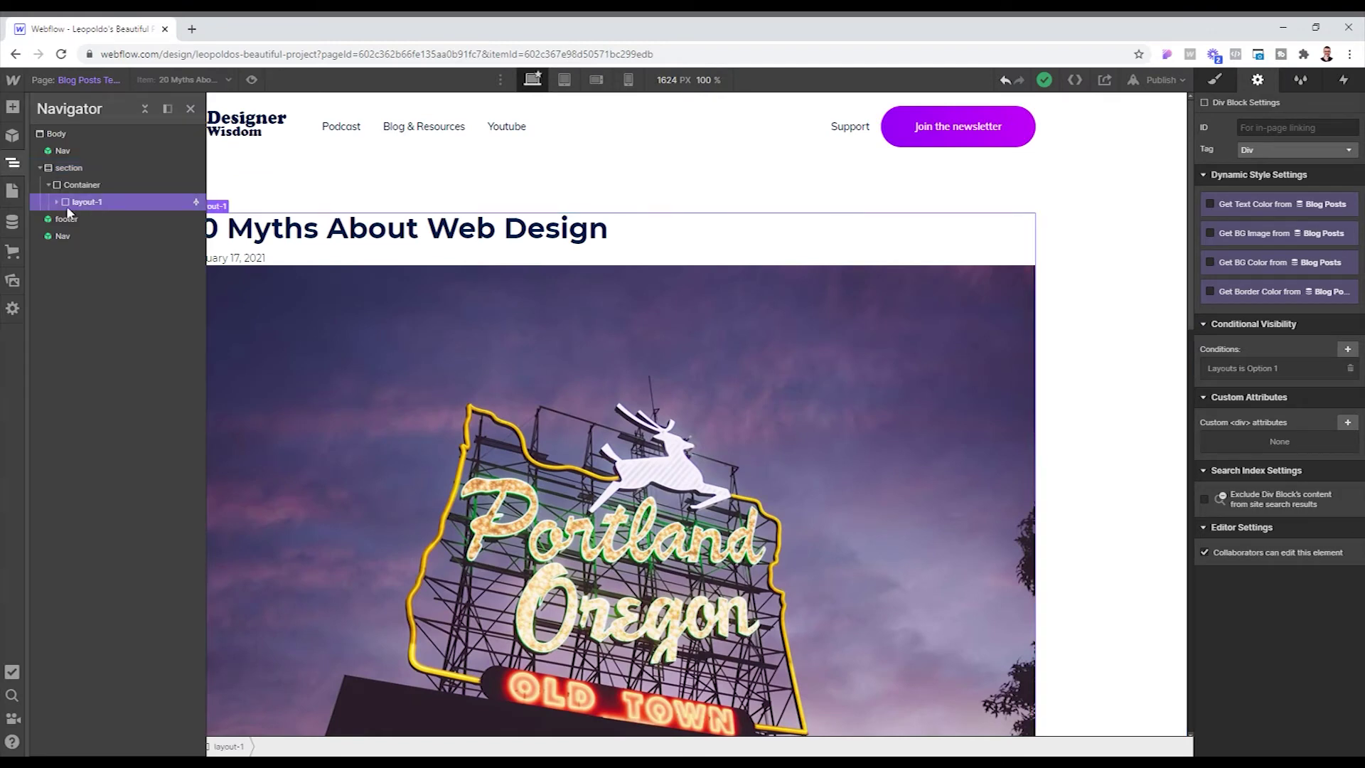
left_click(13, 106)
left_click_drag(57, 399, 144, 235)
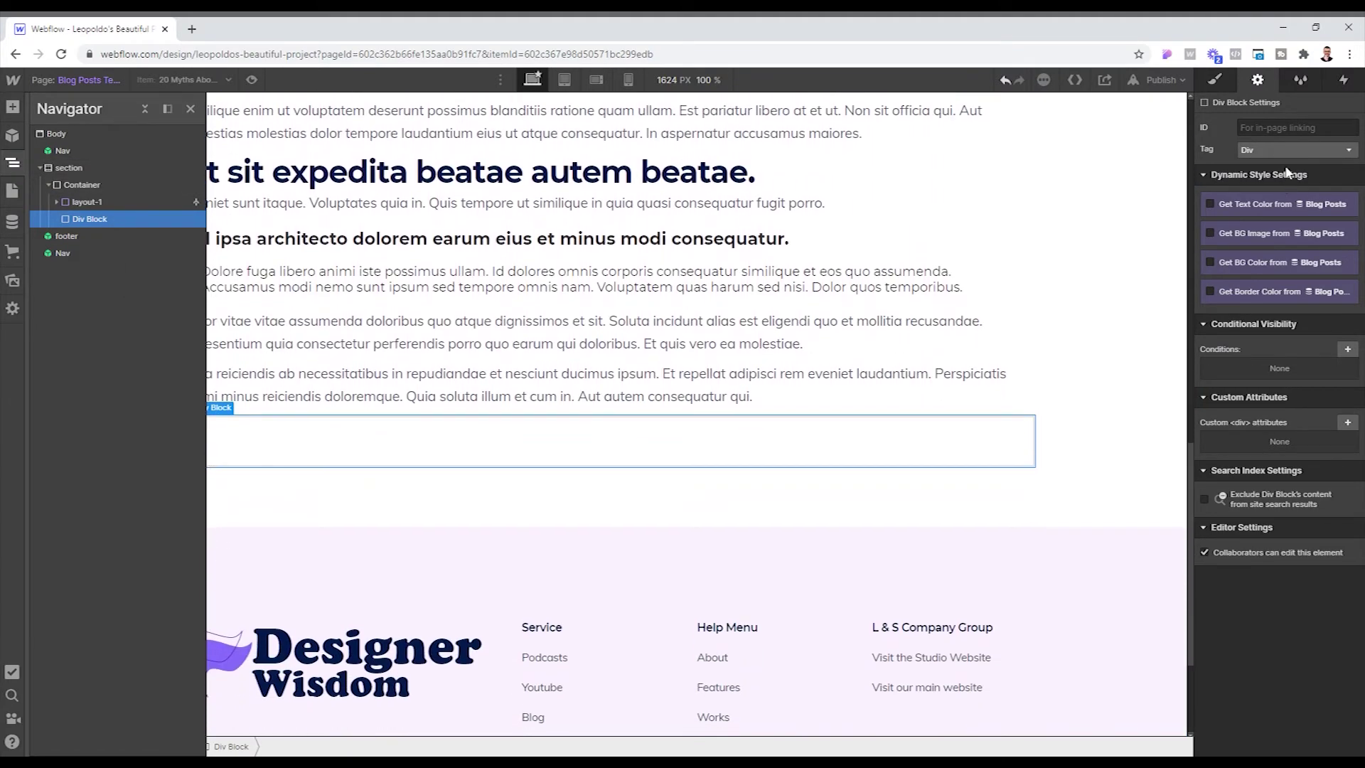
Step: Give the new div block the class Layout-2
left_click(1216, 79)
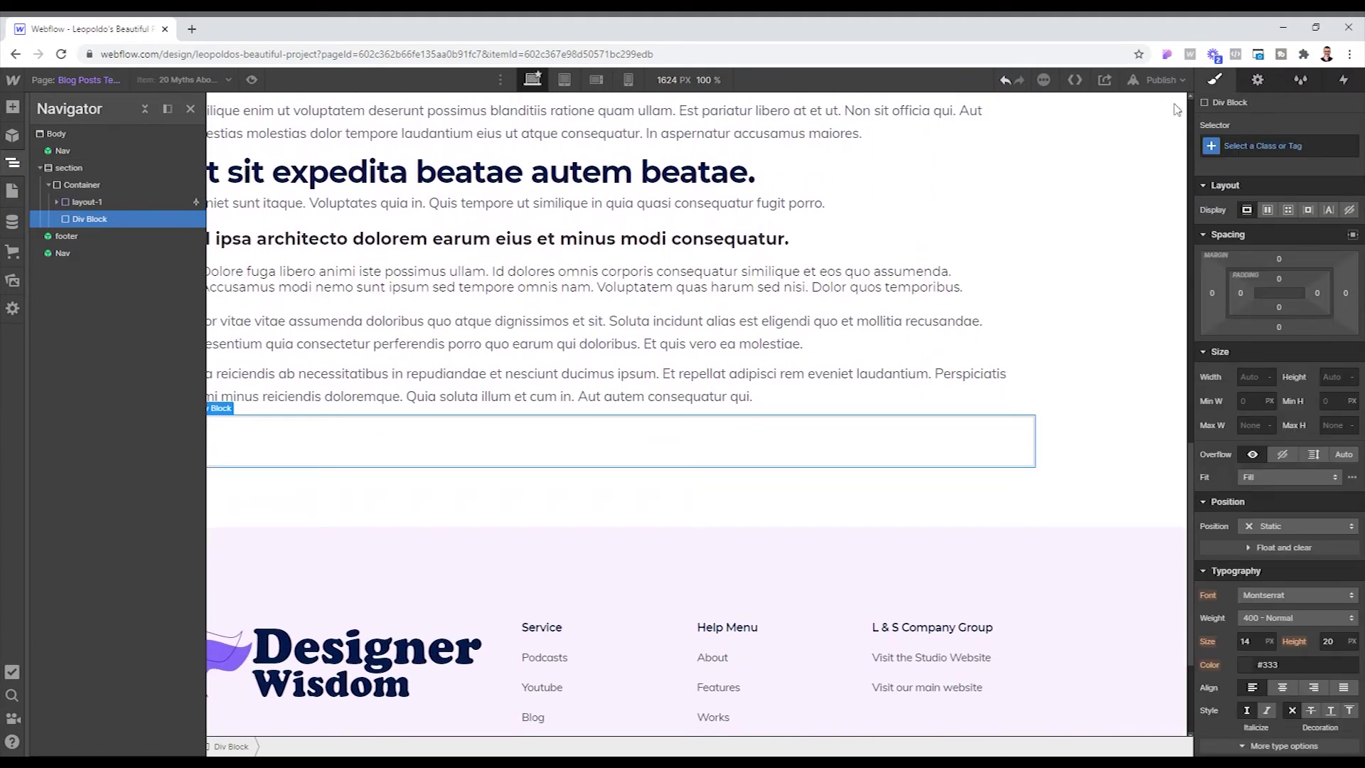
left_click(1287, 155)
type("L")
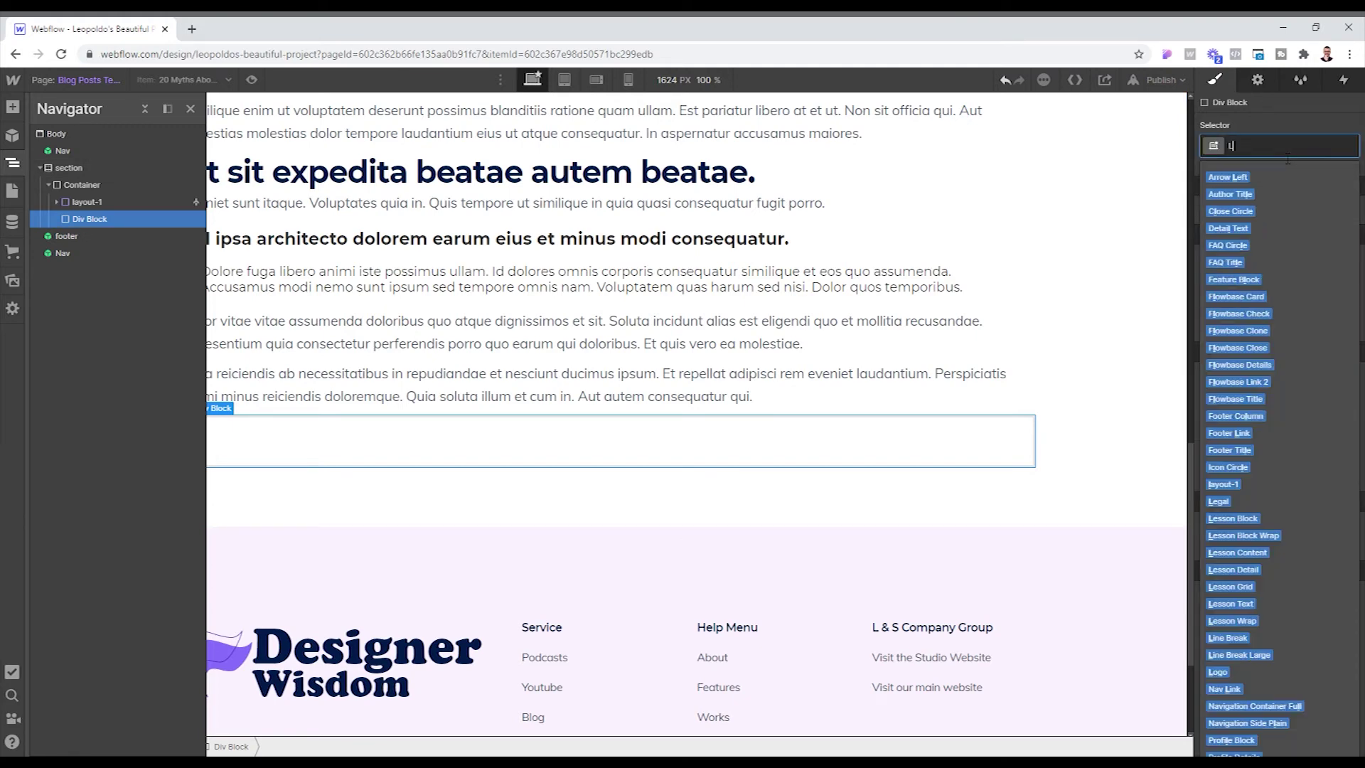
type("ayout-2")
key("Return")
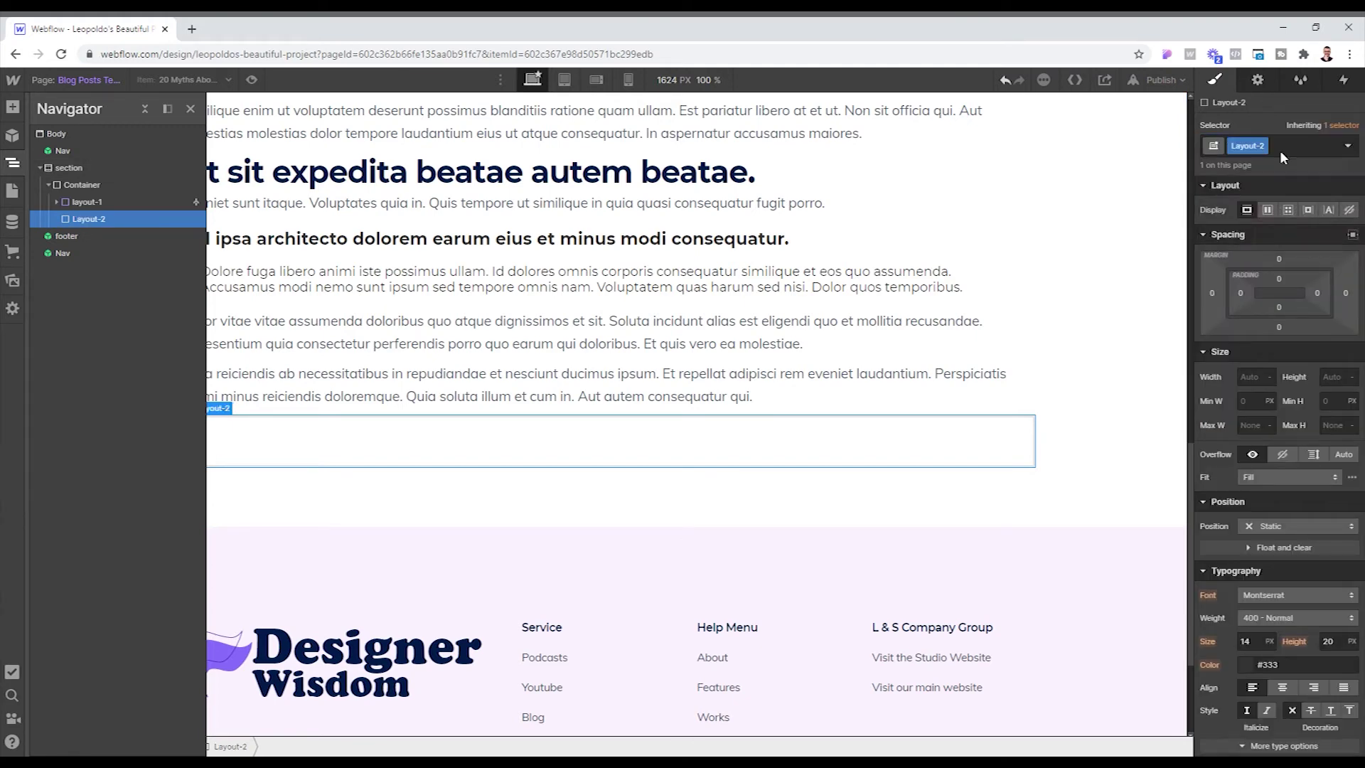
left_click(57, 202)
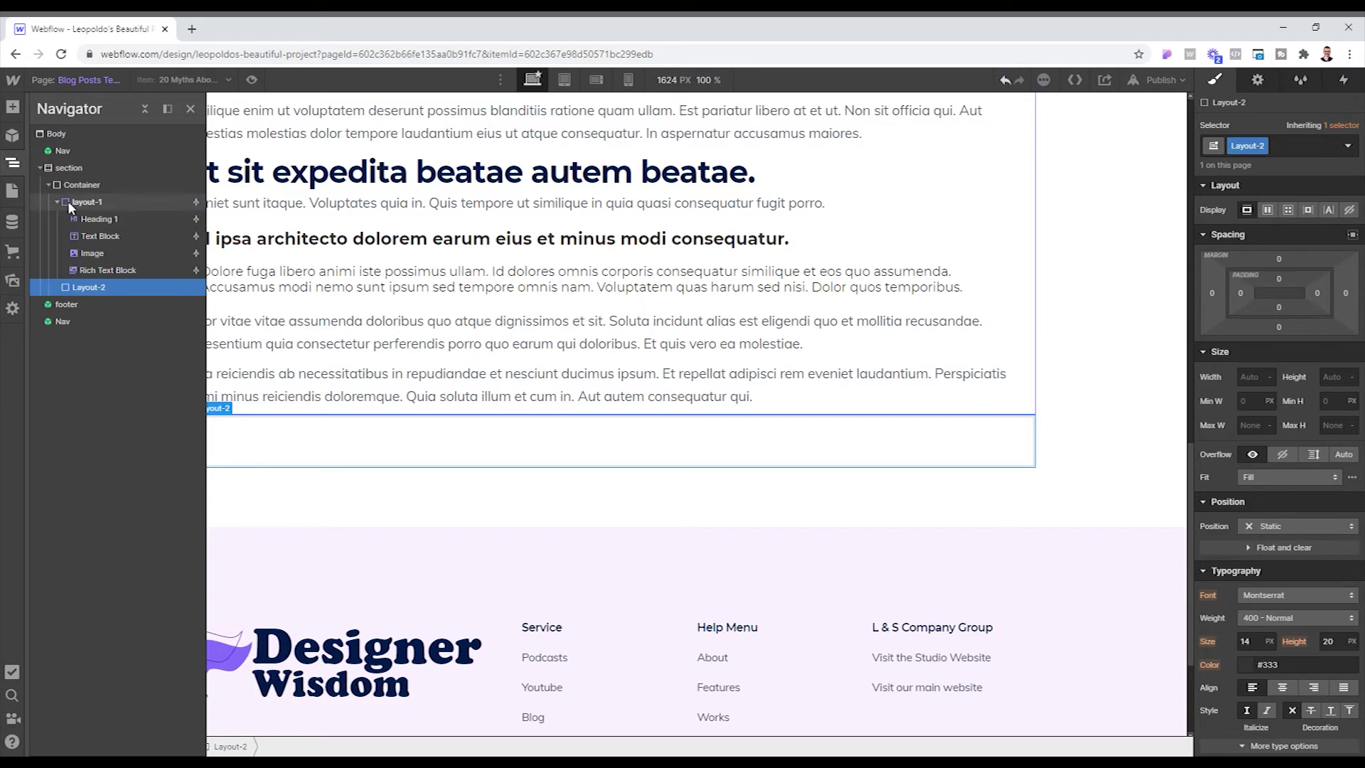
Step: Copy layout-1's Heading 1 title and paste it into Layout-2
left_click(108, 219)
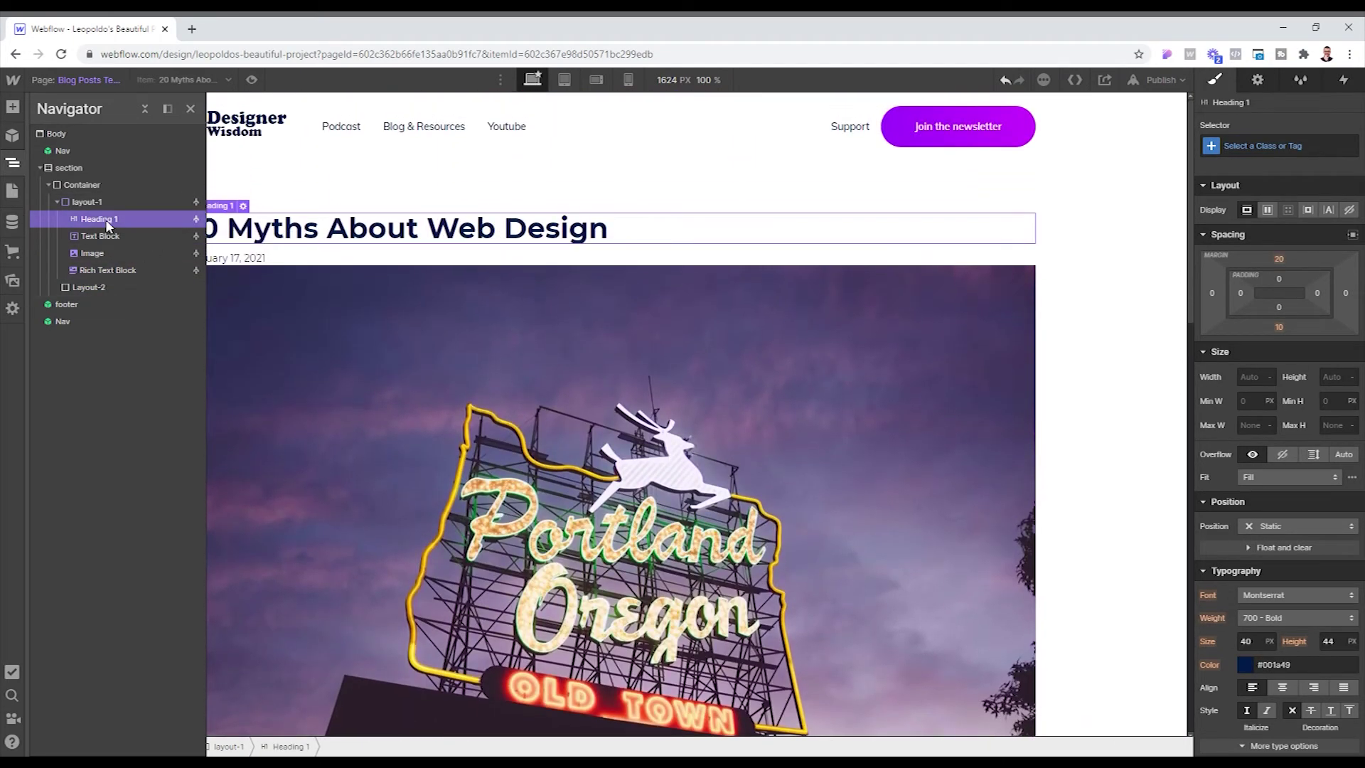
key("ctrl+c")
left_click(106, 287)
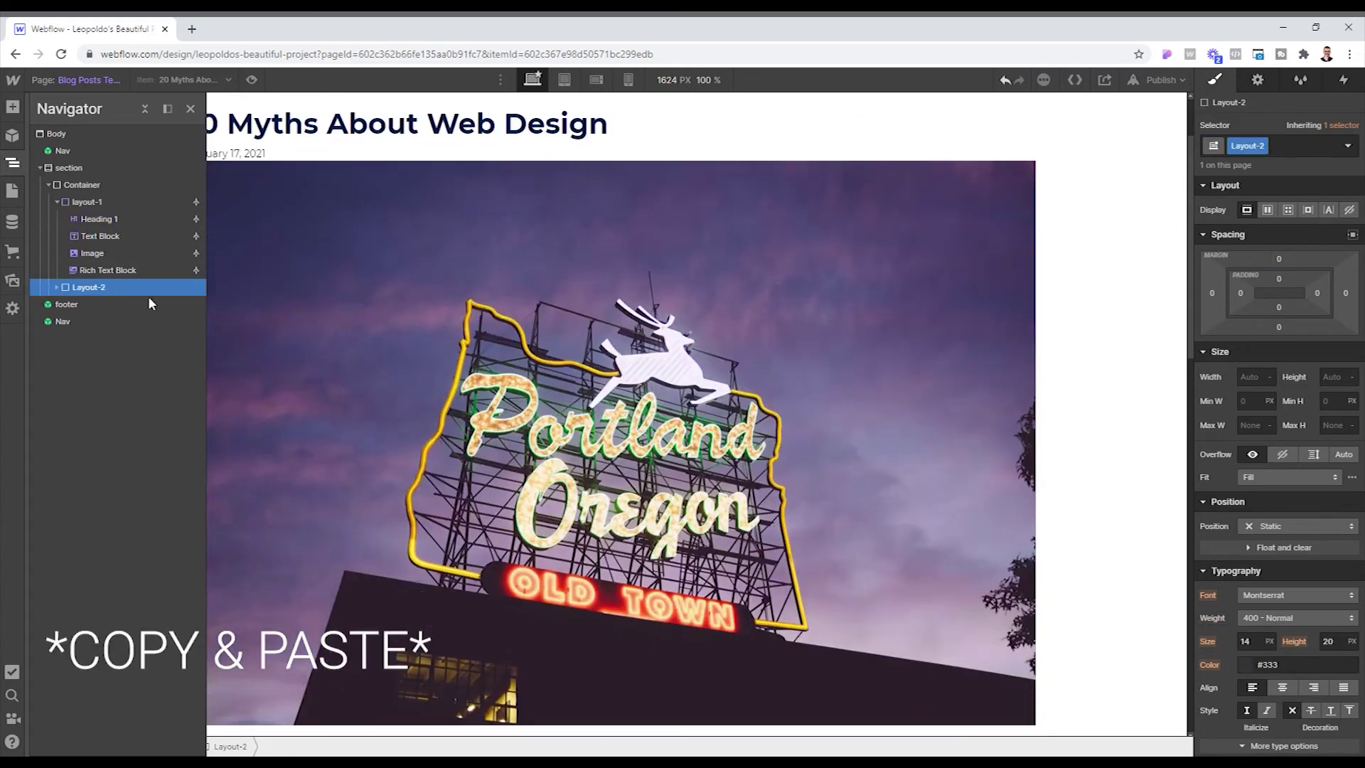
key("ctrl+v")
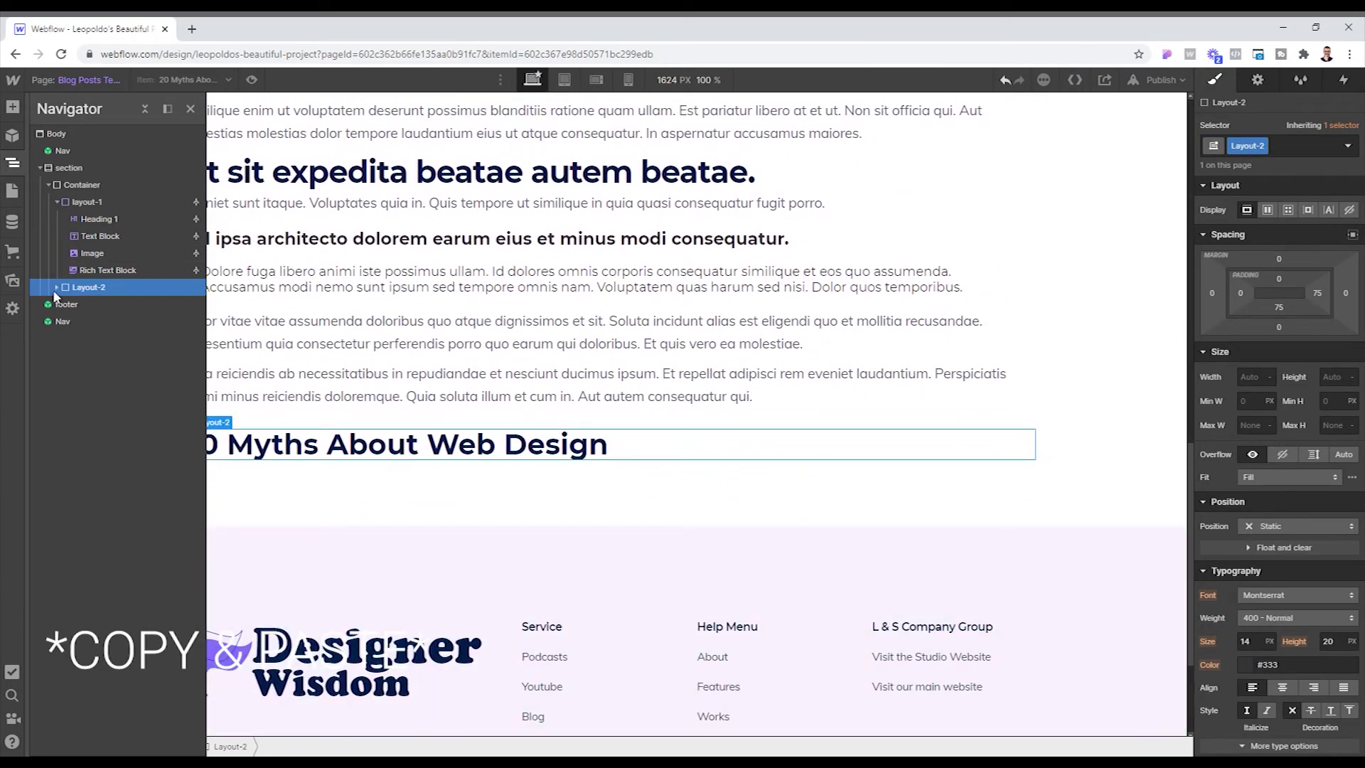
left_click(57, 287)
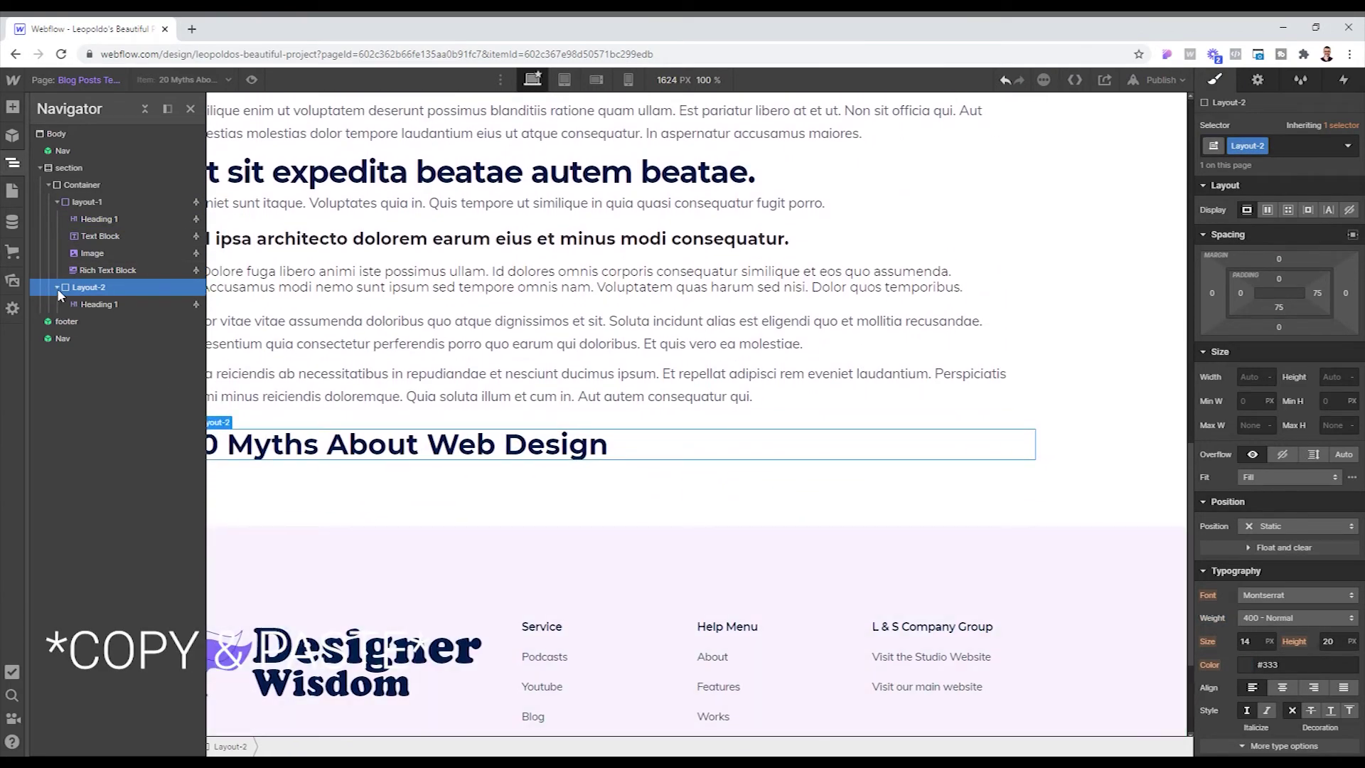
Step: Paste a copy of layout-1's date Text Block into Layout-2
left_click(112, 234)
left_click(96, 304)
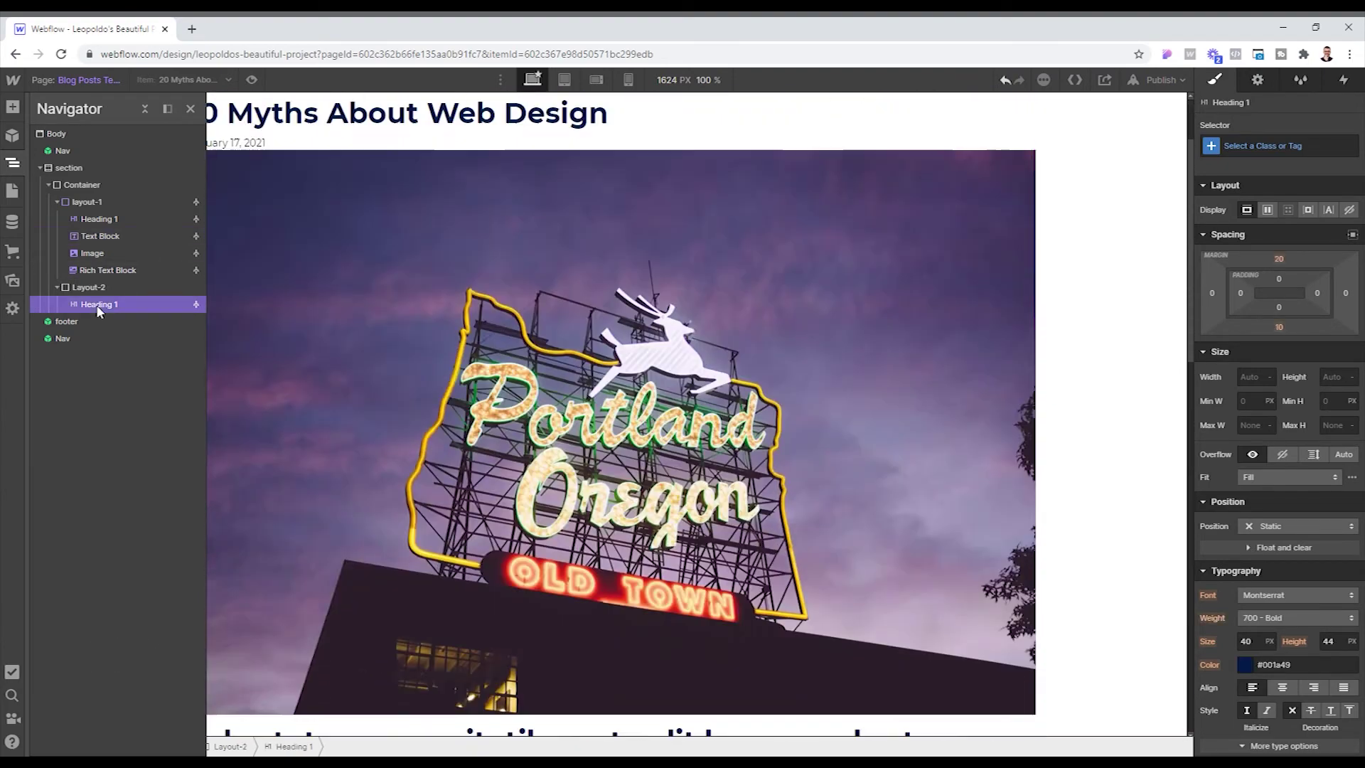
left_click(107, 284)
key("ctrl+v")
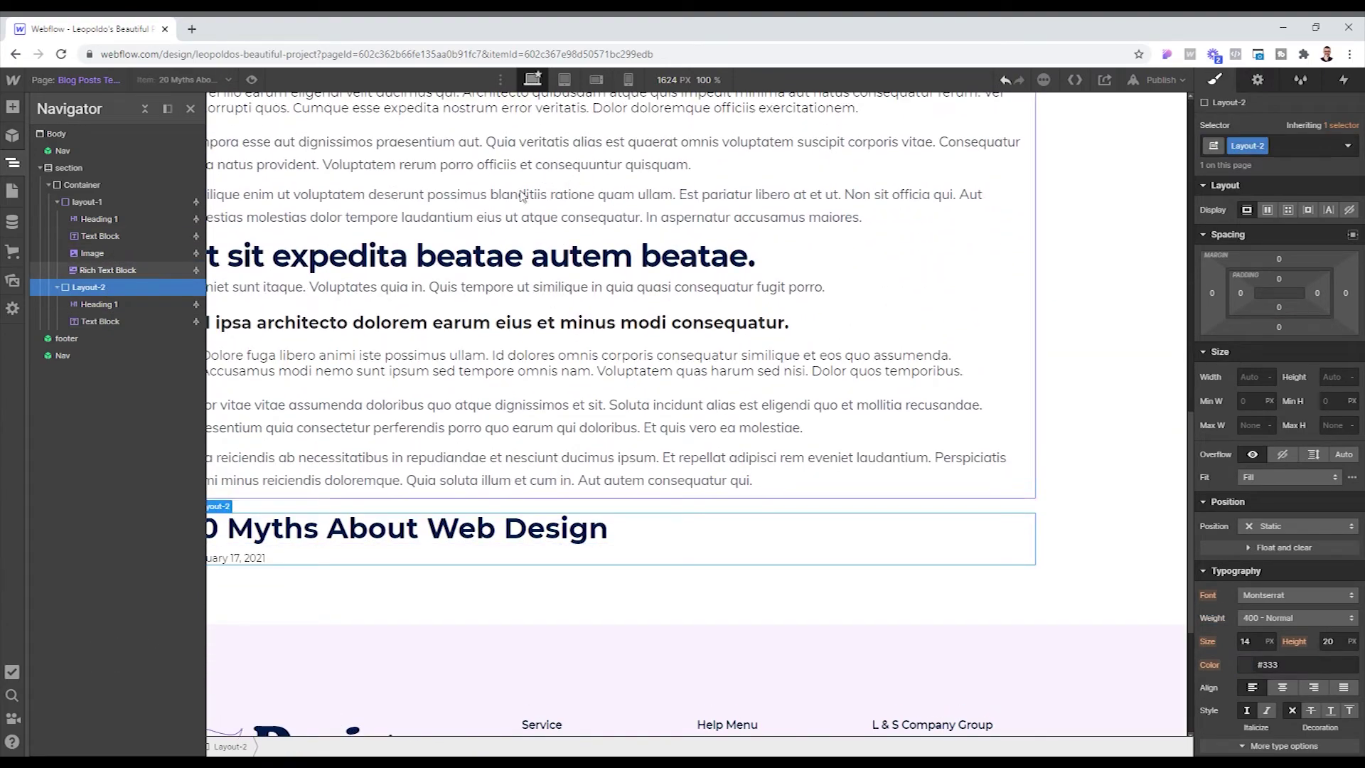
Step: Paste layout-1's Rich Text Block body into Layout-2 after the date, then collapse both blocks
left_click(108, 273)
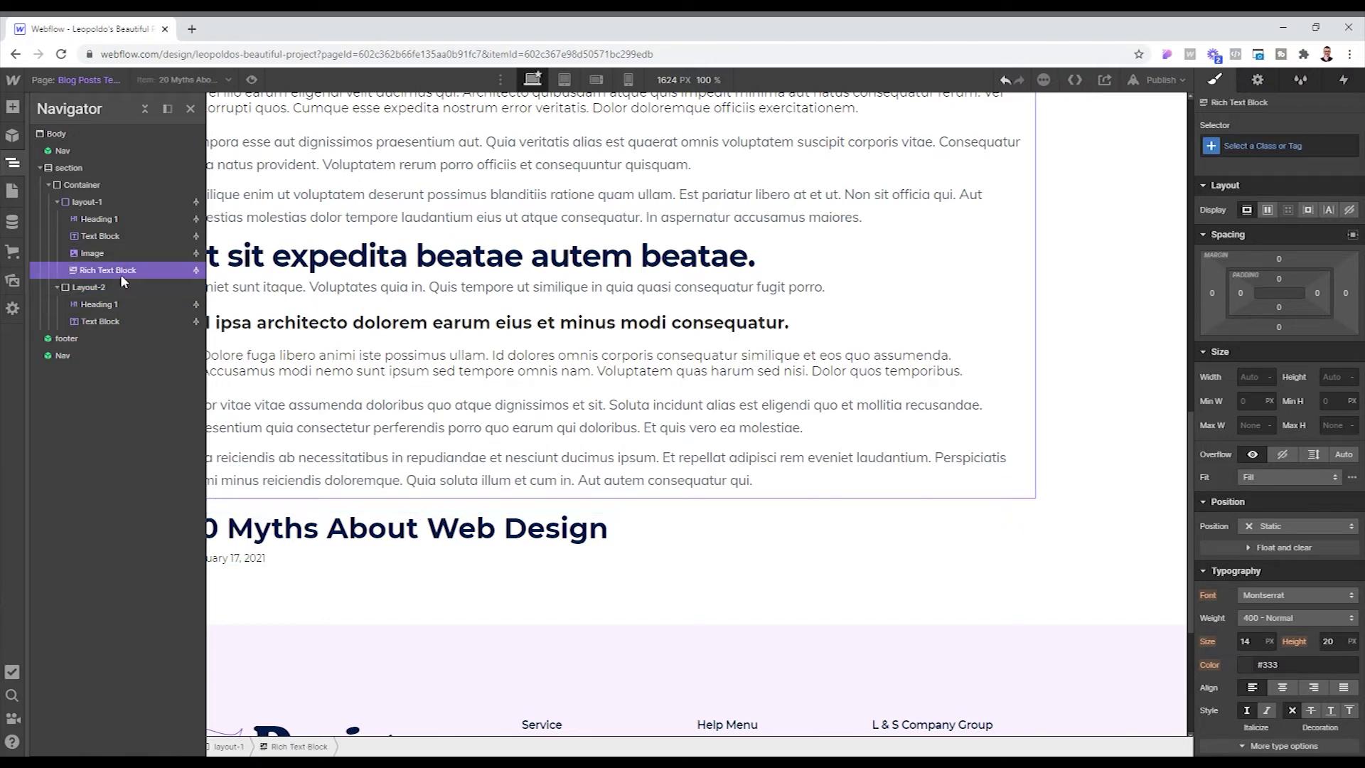
left_click(114, 322)
key("ctrl+v")
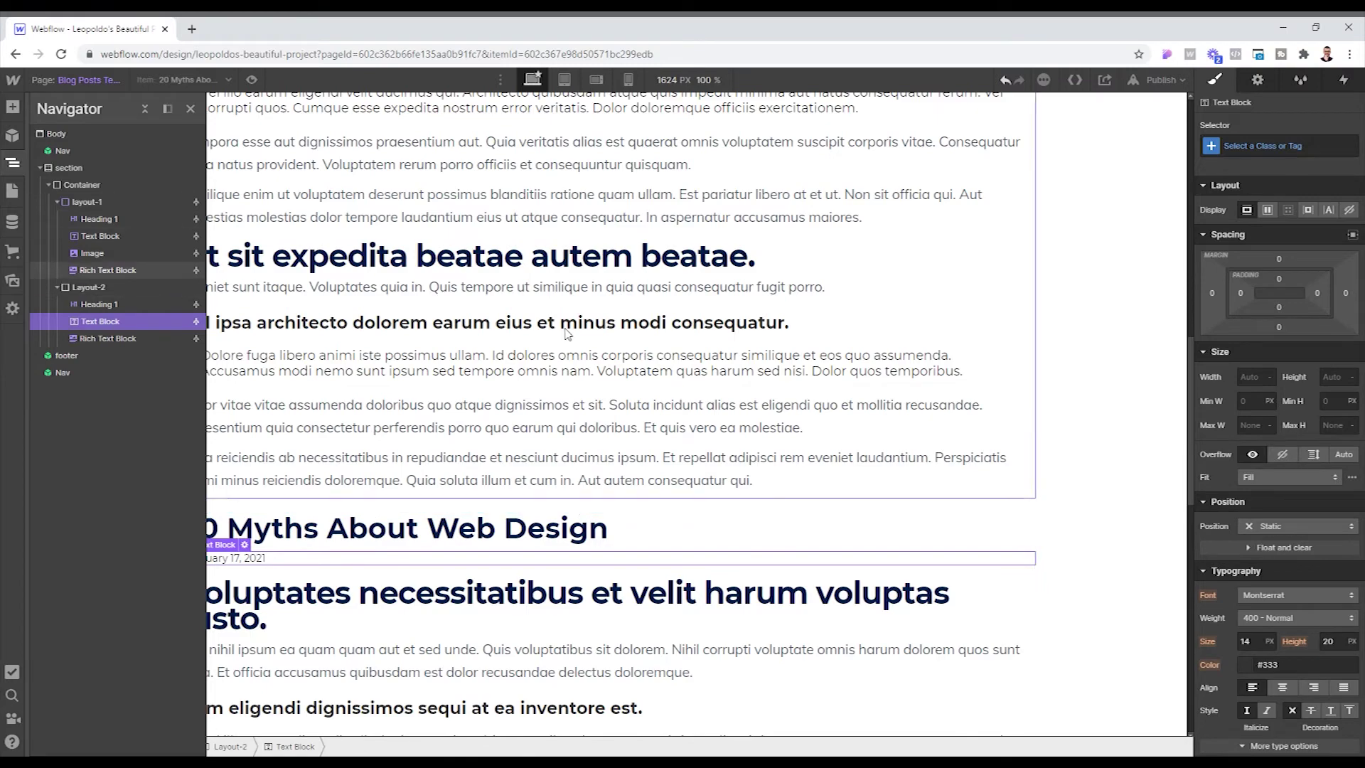
scroll(381, 318, "up", 8)
scroll(381, 318, "down", 6)
left_click(108, 283)
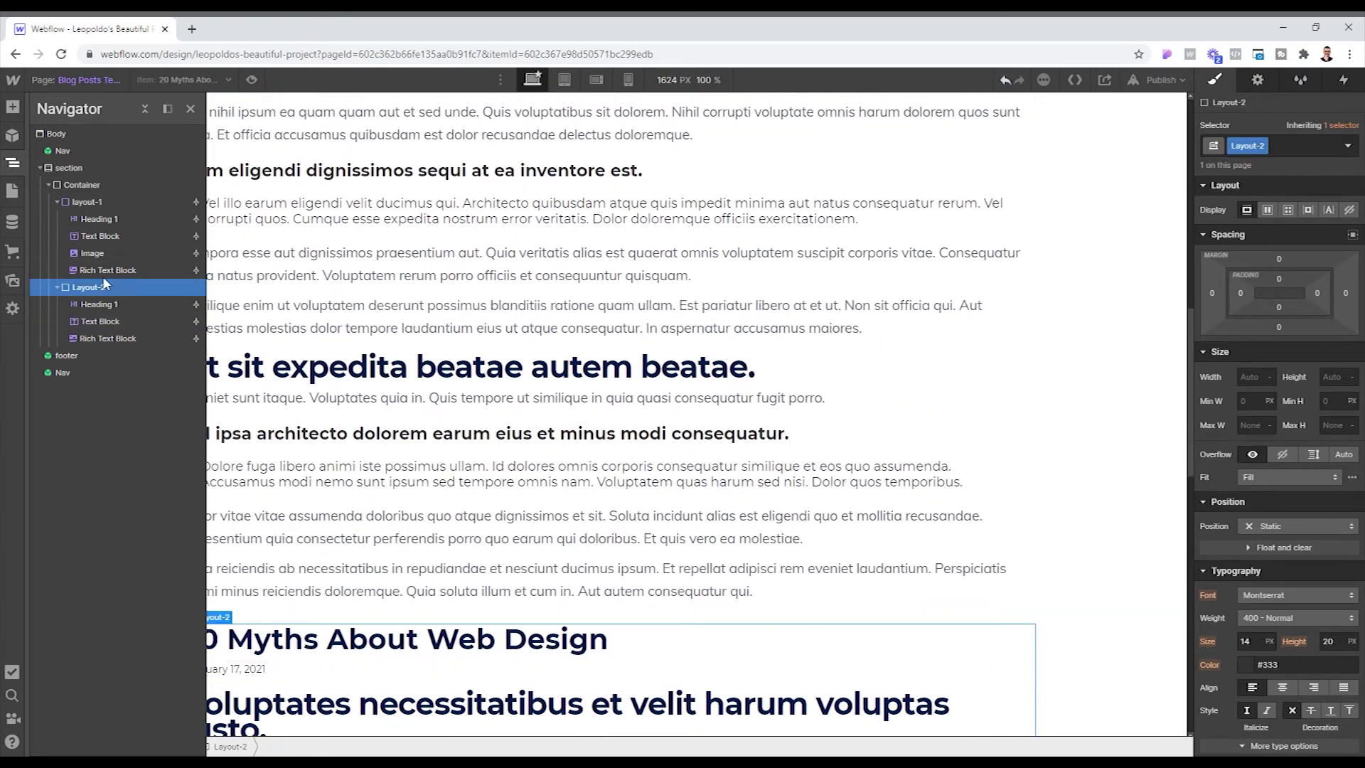
left_click(57, 201)
left_click(57, 219)
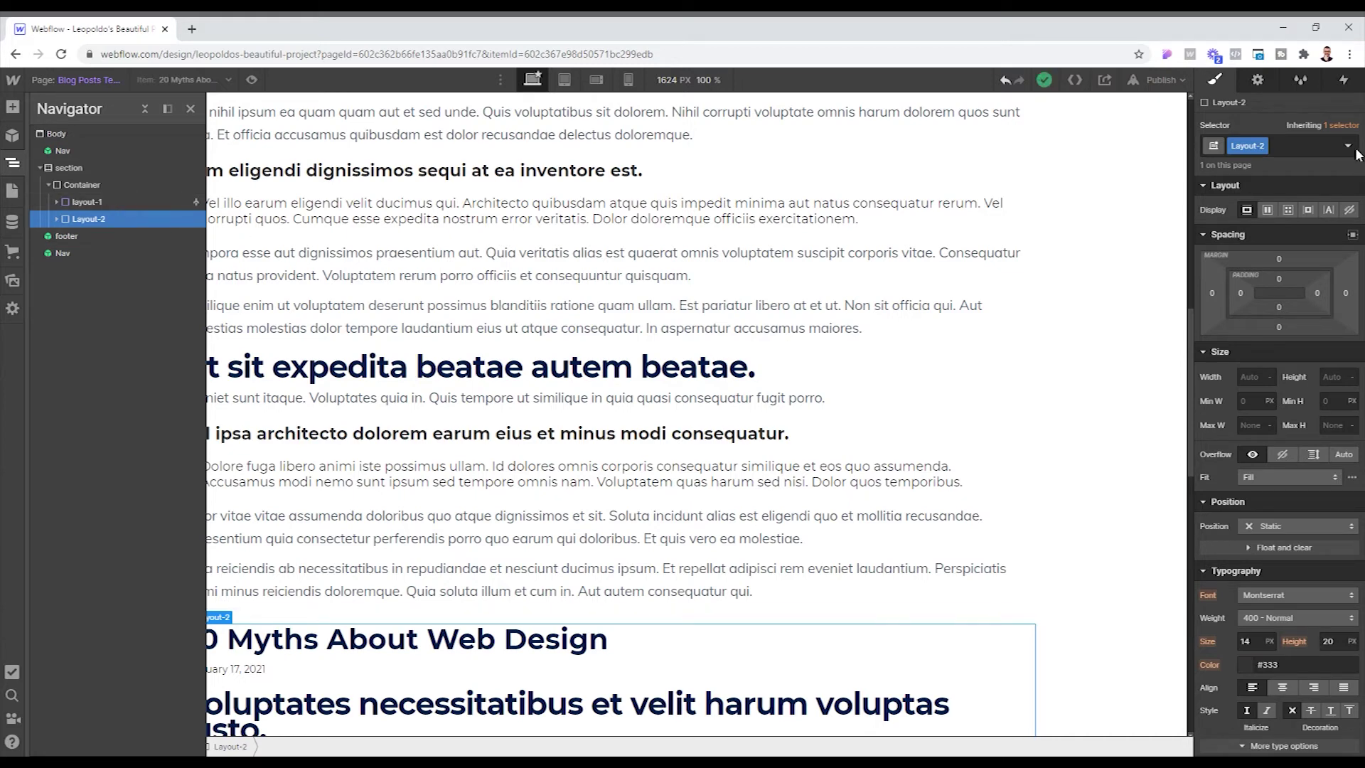
Step: Give Layout-2 a conditional visibility rule 'Layouts equals Option 2' and save it
left_click(1258, 80)
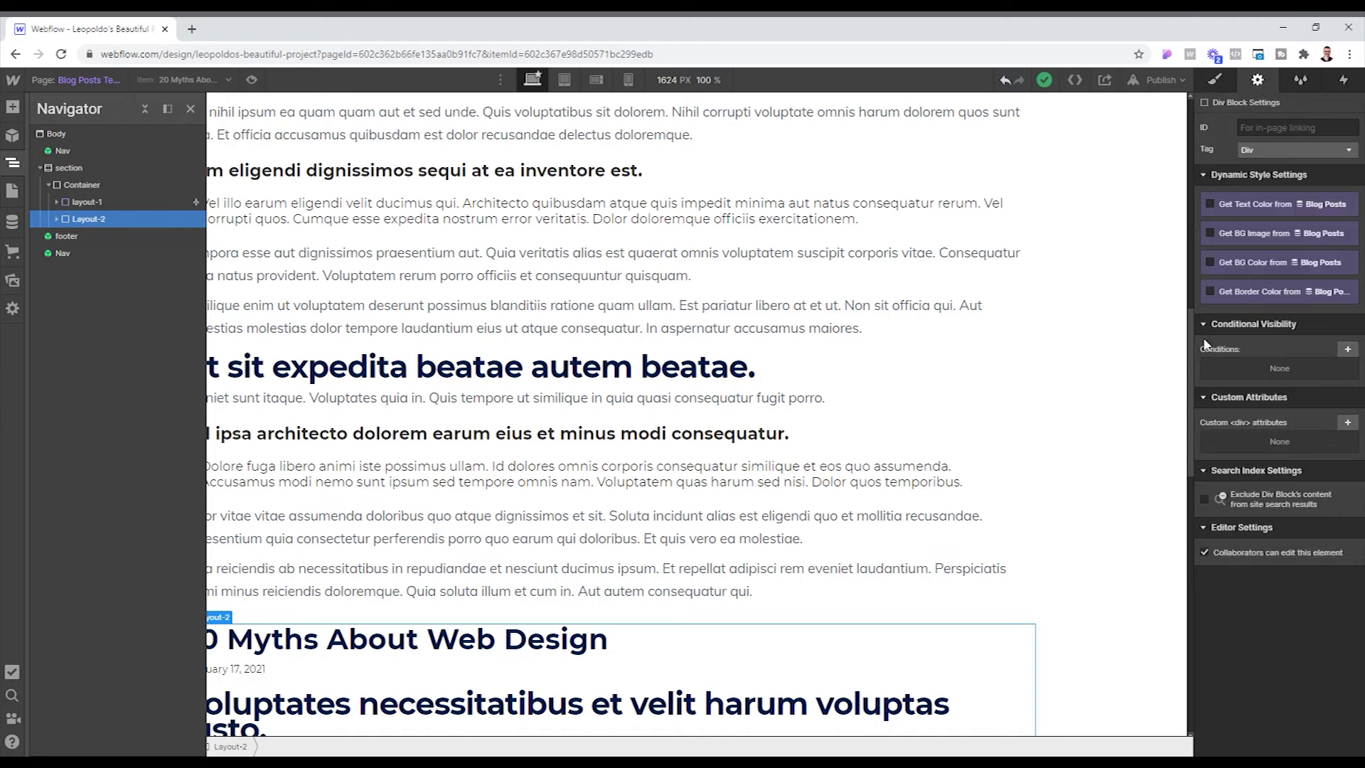
left_click(1347, 349)
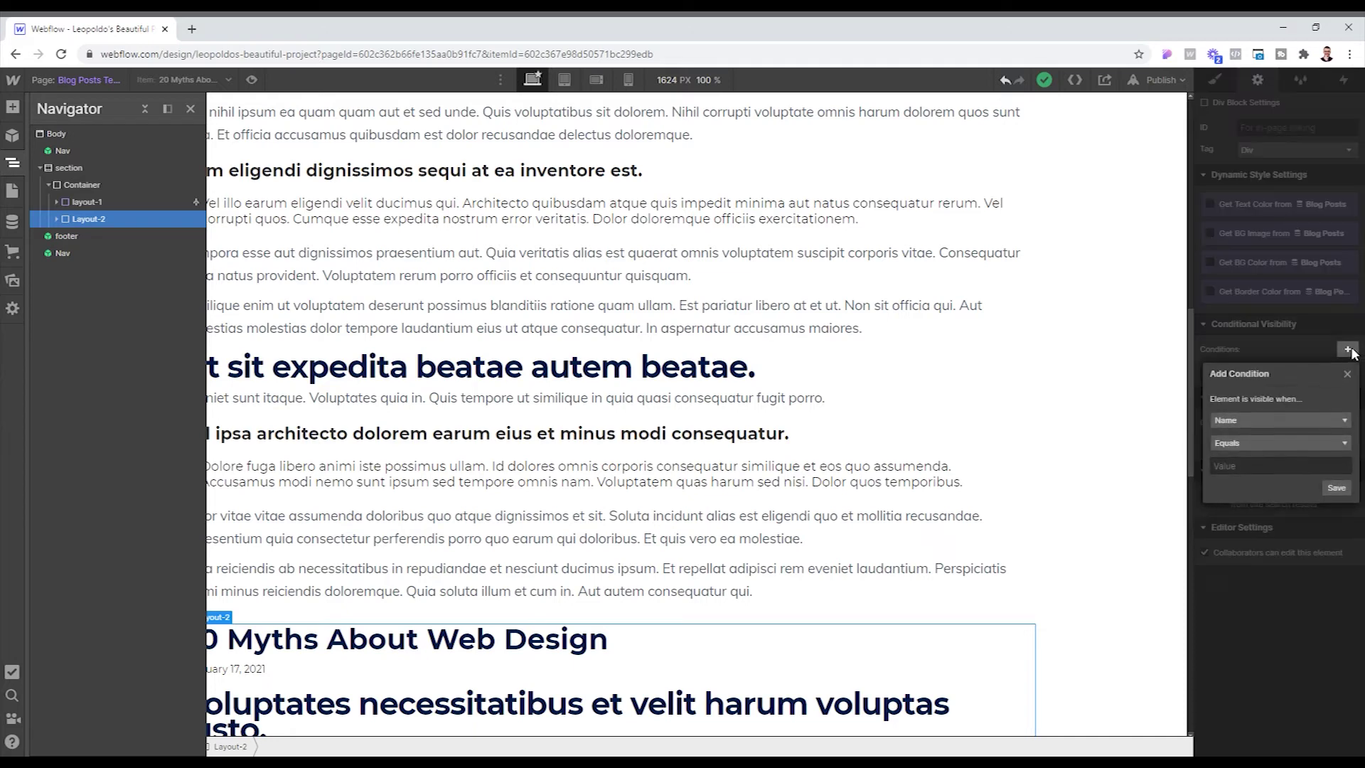
left_click(1282, 418)
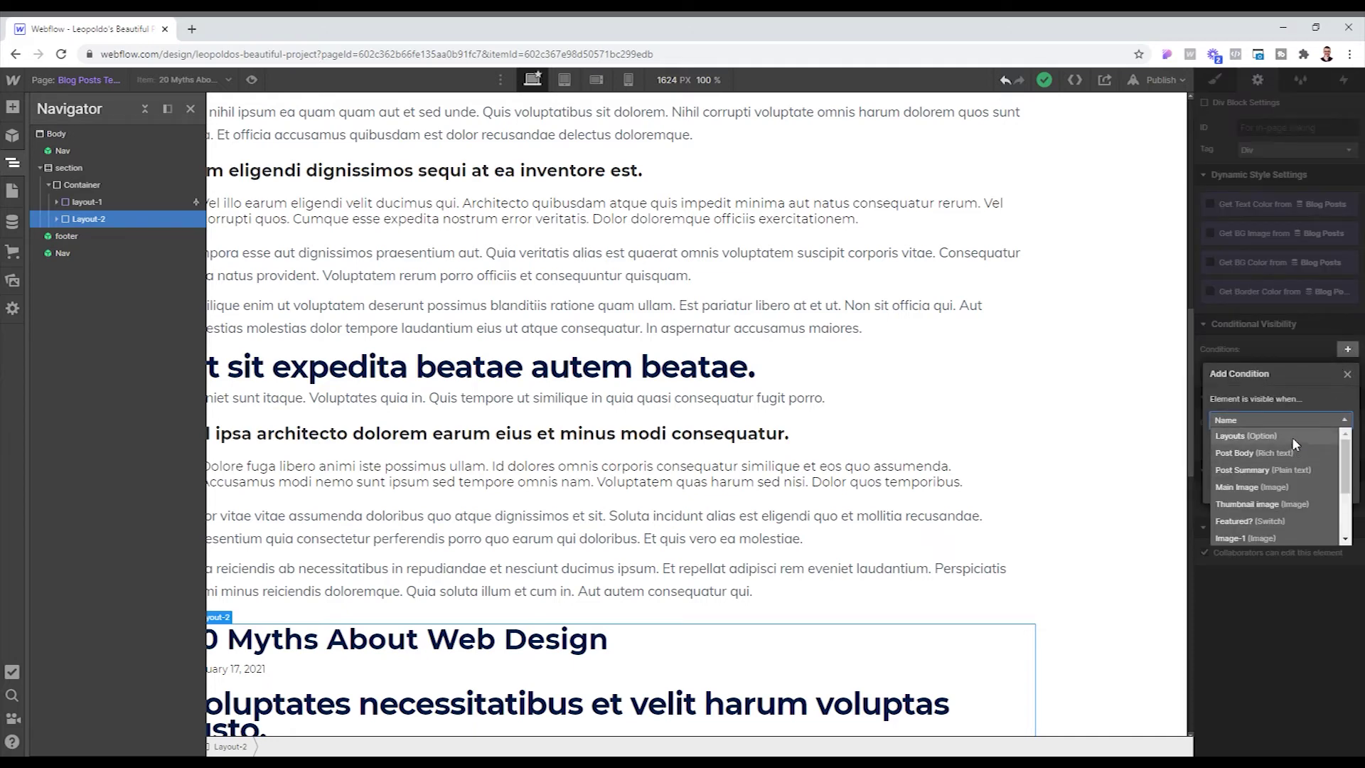
left_click(1291, 436)
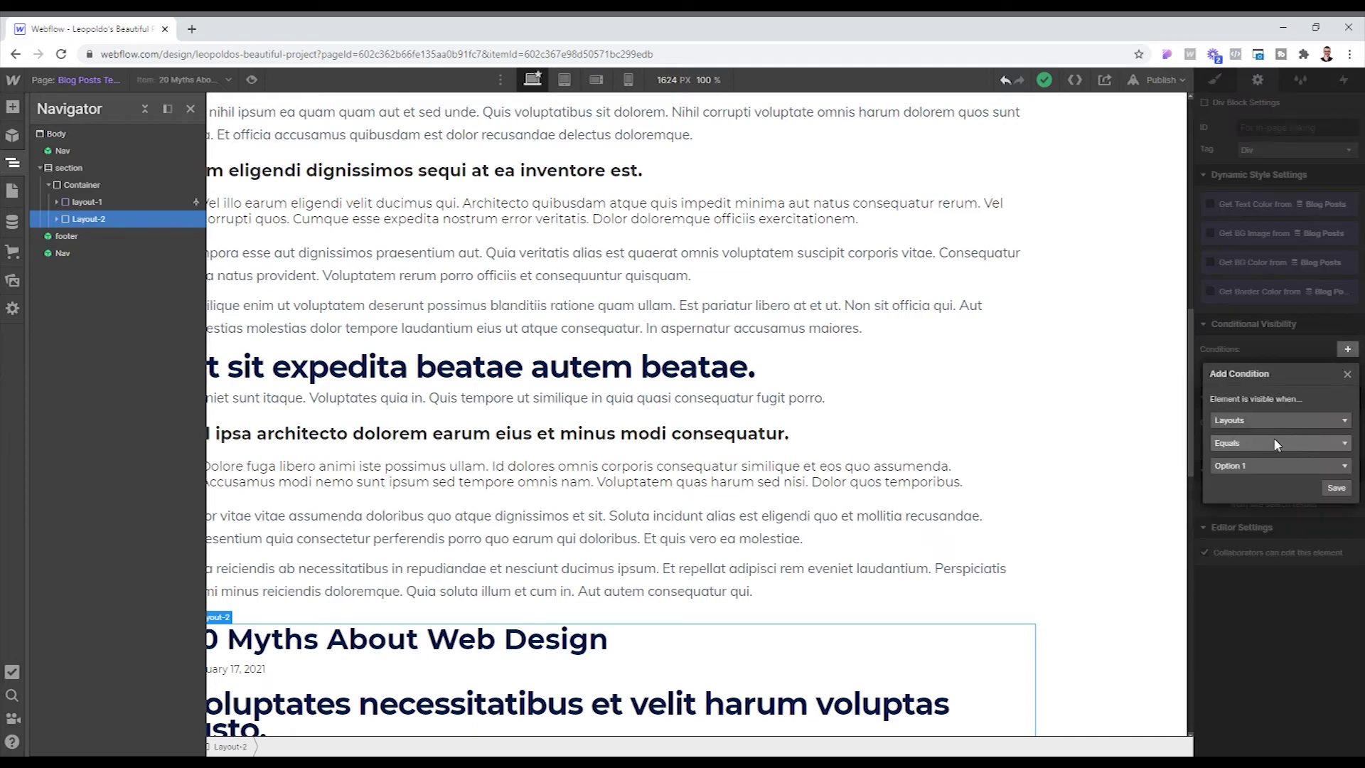
left_click(1319, 466)
left_click(1298, 493)
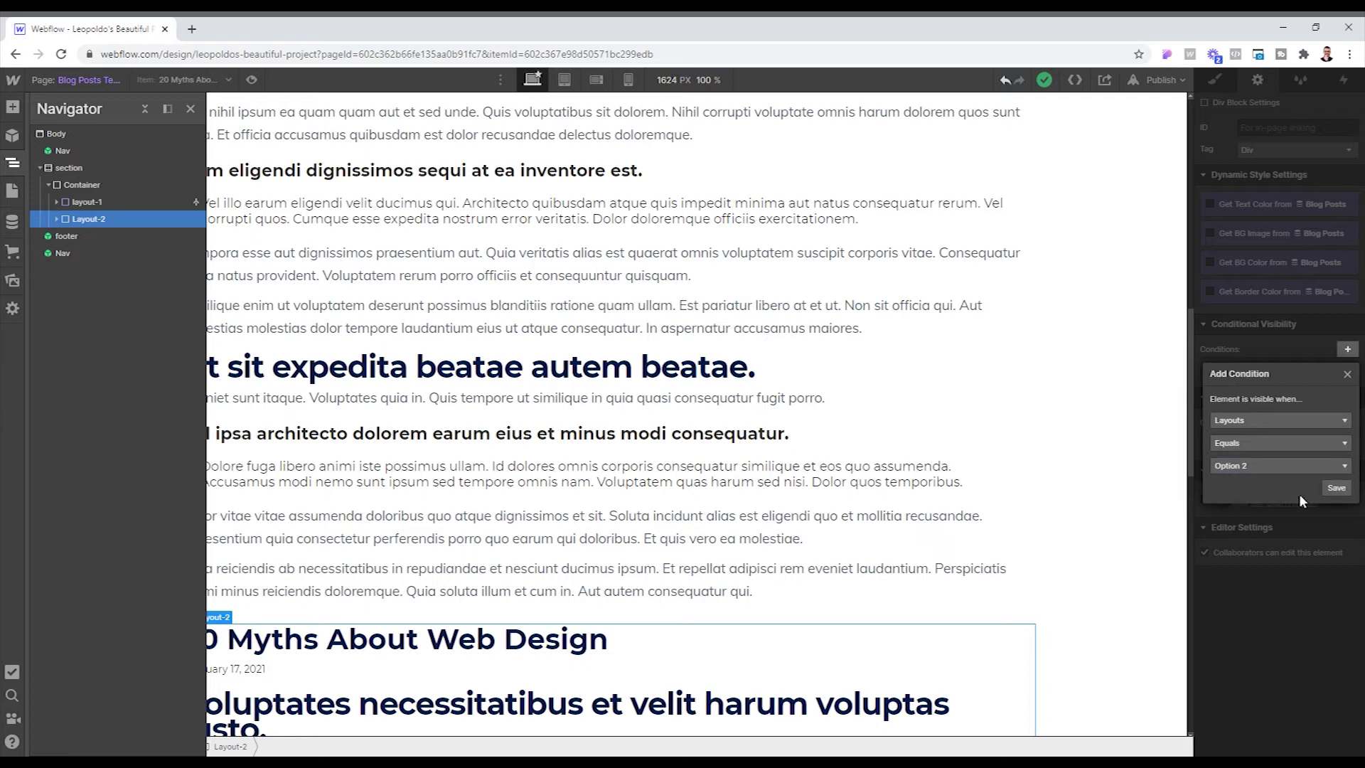
left_click(1336, 487)
scroll(715, 540, "down", 5)
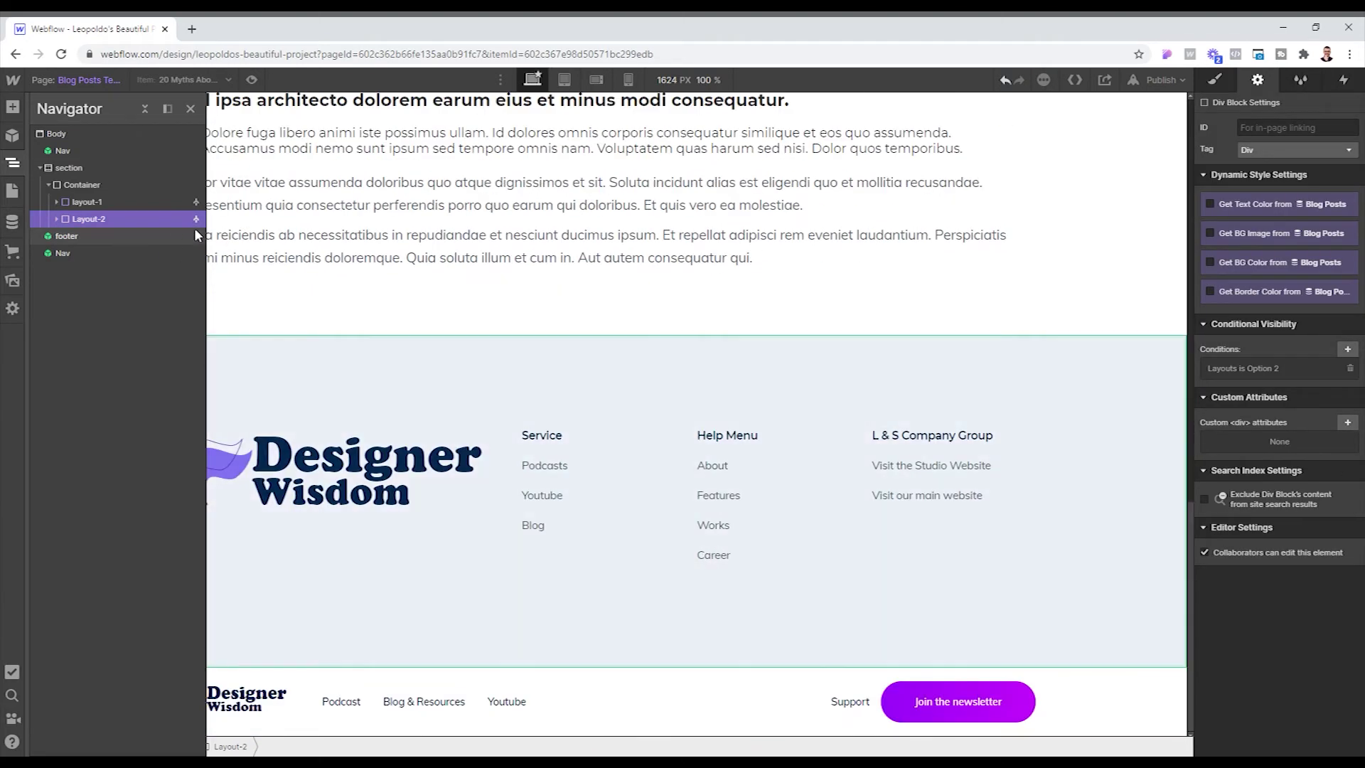
Step: Hide the Navigator and load the 'Why We Love Webflow (And You Should, Too!)' post into the canvas
scroll(220, 101, "up", 9)
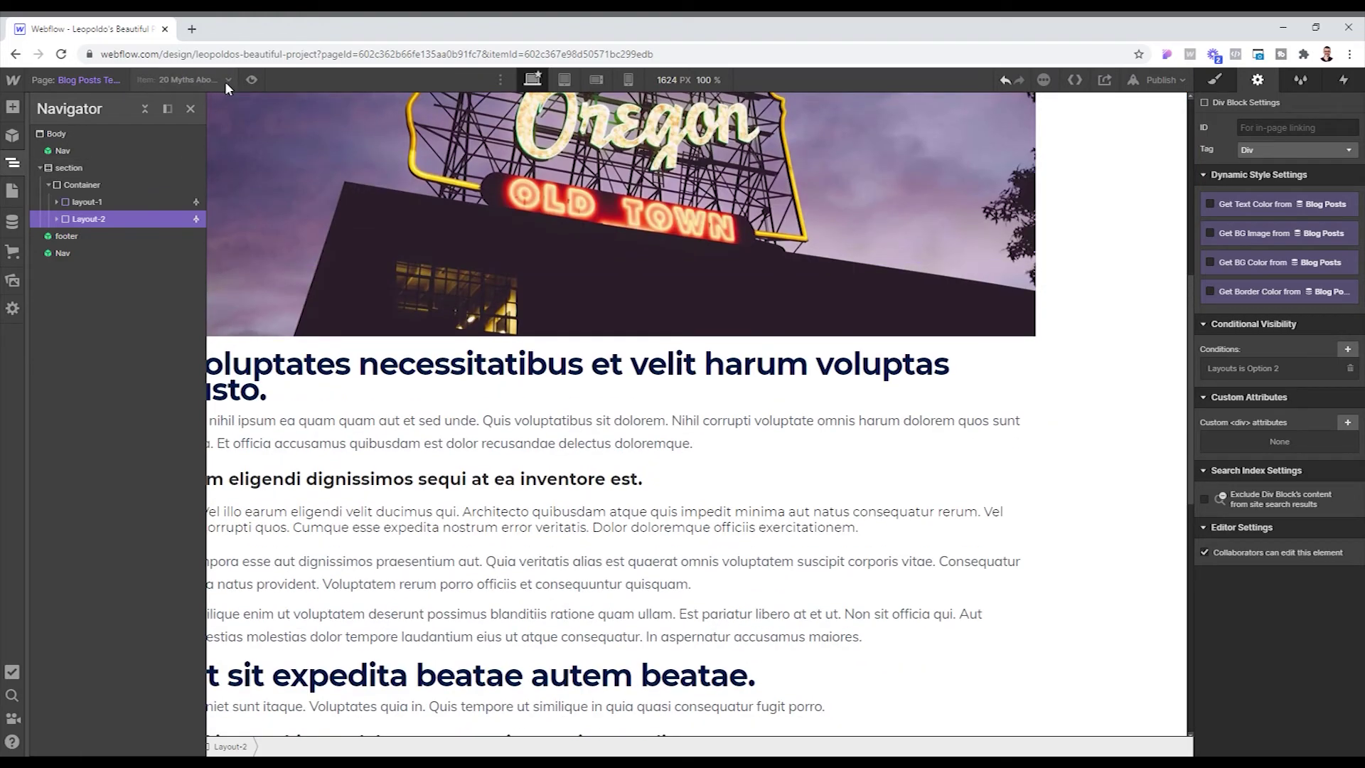
left_click(3, 163)
left_click(184, 80)
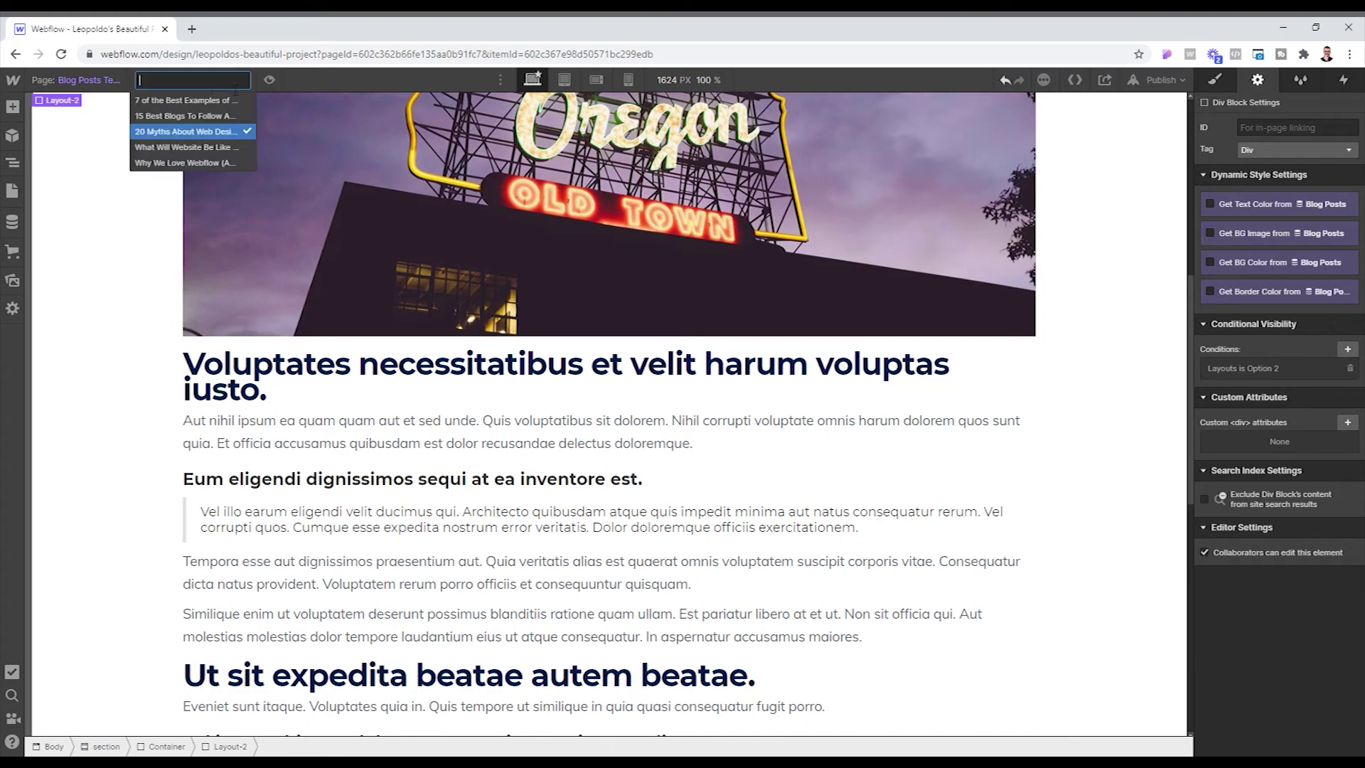
left_click(203, 163)
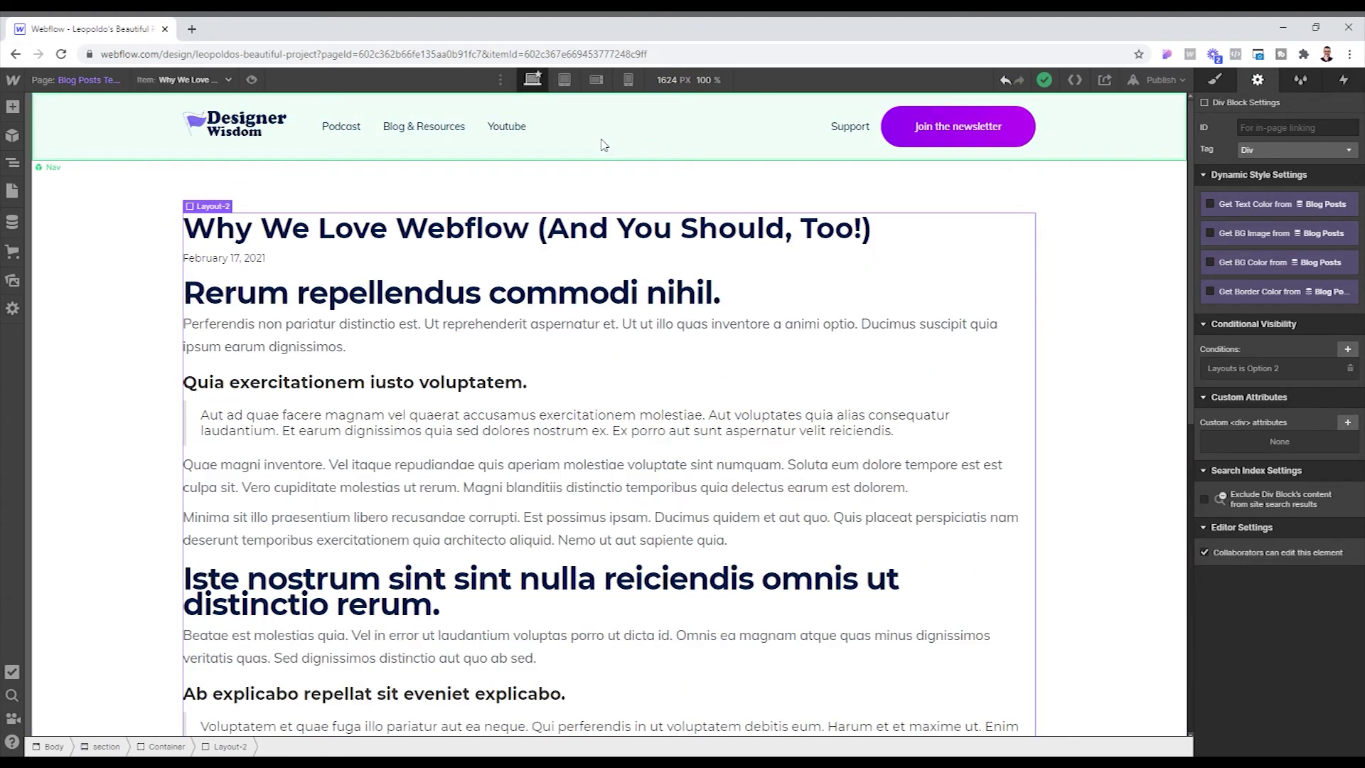
scroll(618, 213, "down", 1)
scroll(625, 236, "down", 4)
scroll(574, 191, "up", 4)
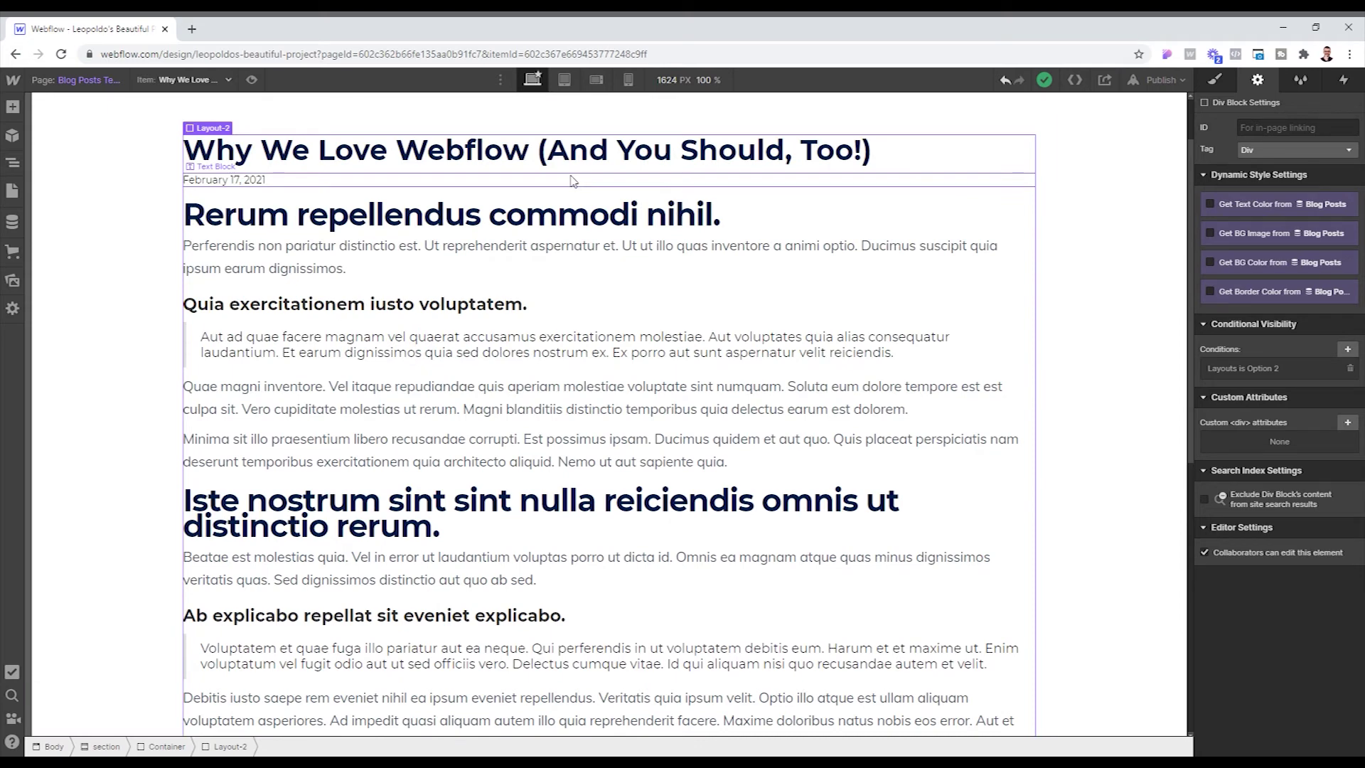